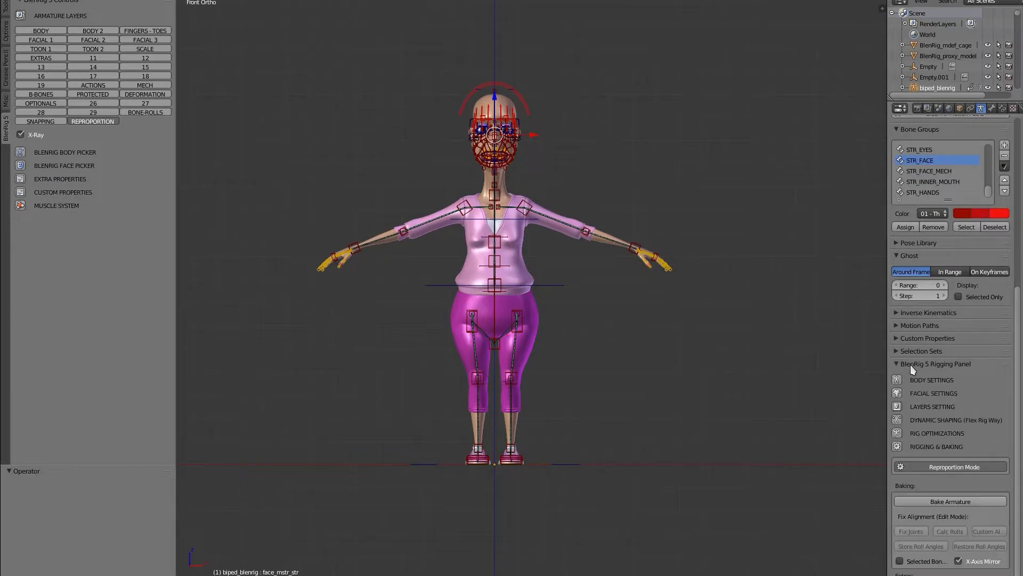
Select the BlenRig_mdef_cage mesh, widen the properties area and bake the cage mesh.
{"action": "key", "text": "shift+alt+1"}
{"action": "scroll", "coordinate": [553, 266], "scroll_direction": "up", "scroll_amount": 1}
{"action": "right_click", "coordinate": [612, 246]}
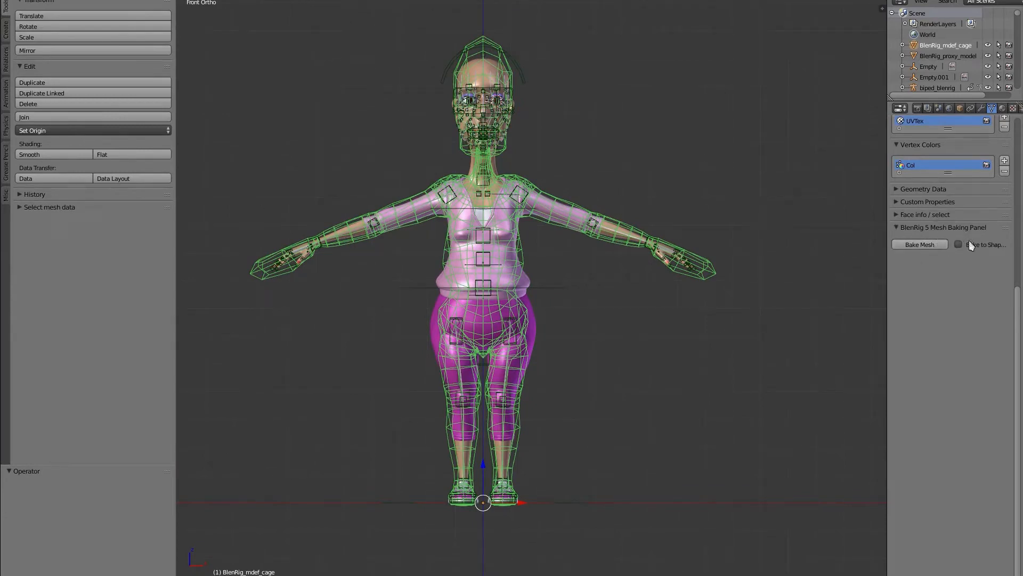
{"action": "left_click", "coordinate": [379, 575], "text": "shift"}
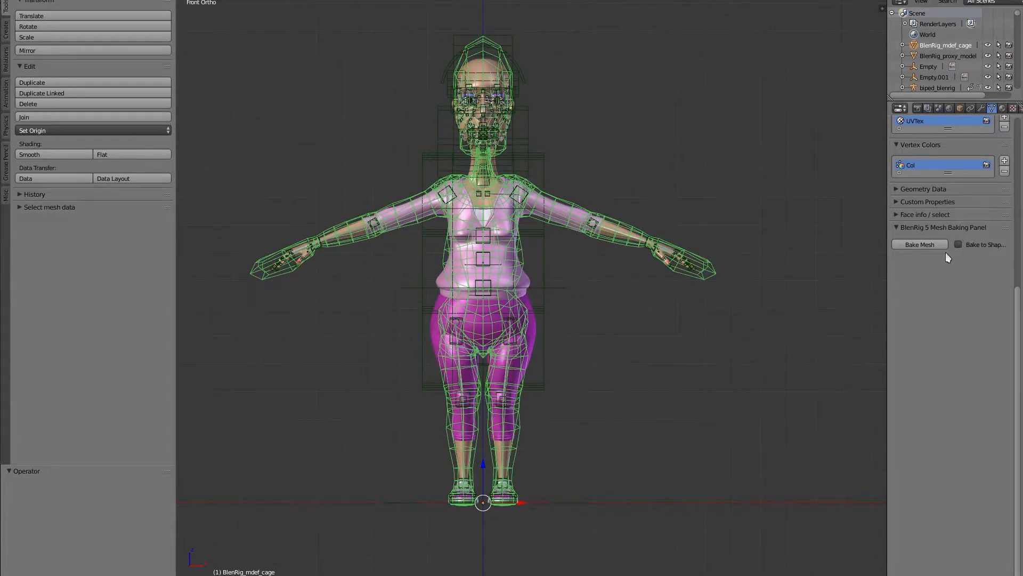
{"action": "scroll", "coordinate": [1021, 246], "scroll_direction": "up", "scroll_amount": 8}
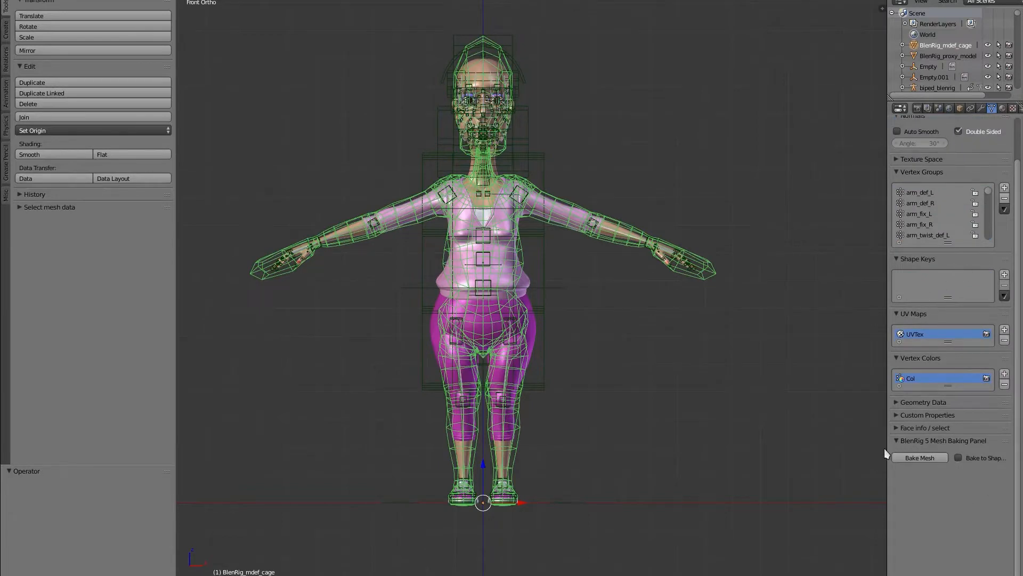
{"action": "left_click_drag", "start_coordinate": [887, 451], "coordinate": [858, 451]}
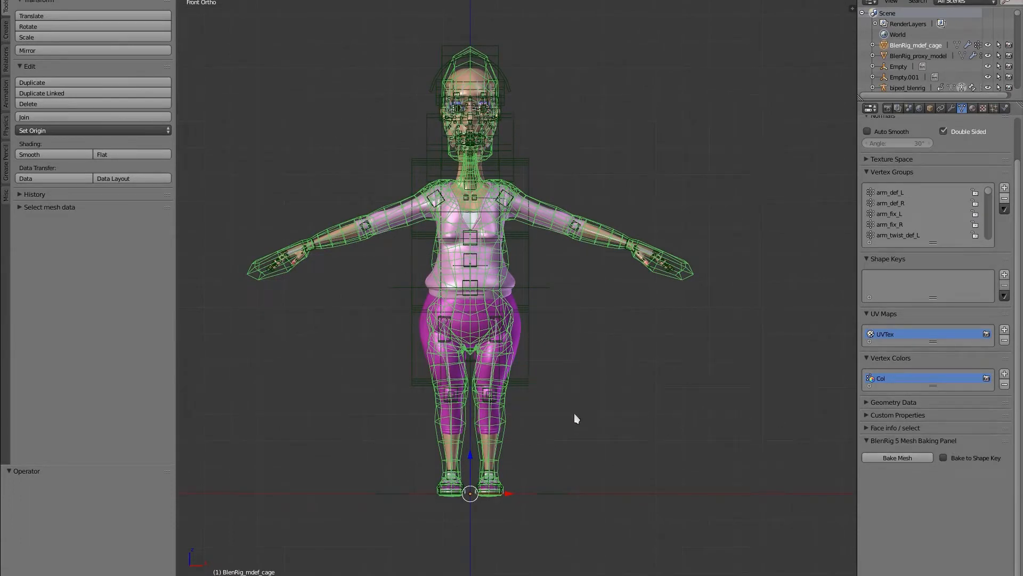
{"action": "left_click", "coordinate": [898, 462]}
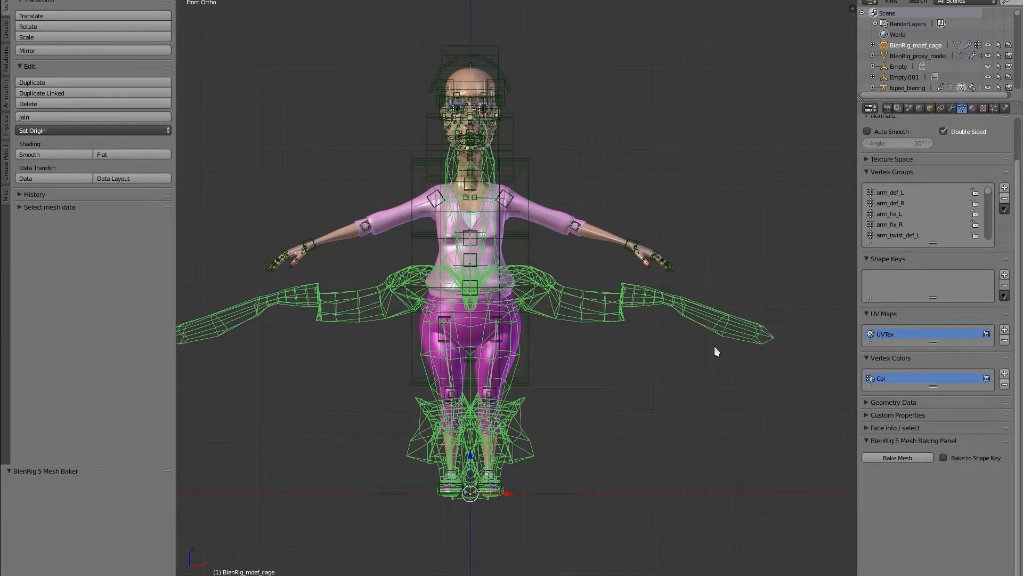
Isolate the scene layer holding BlenRig_proxy_model, select that model and bake its mesh.
{"action": "scroll", "coordinate": [714, 347], "scroll_direction": "down", "scroll_amount": 1}
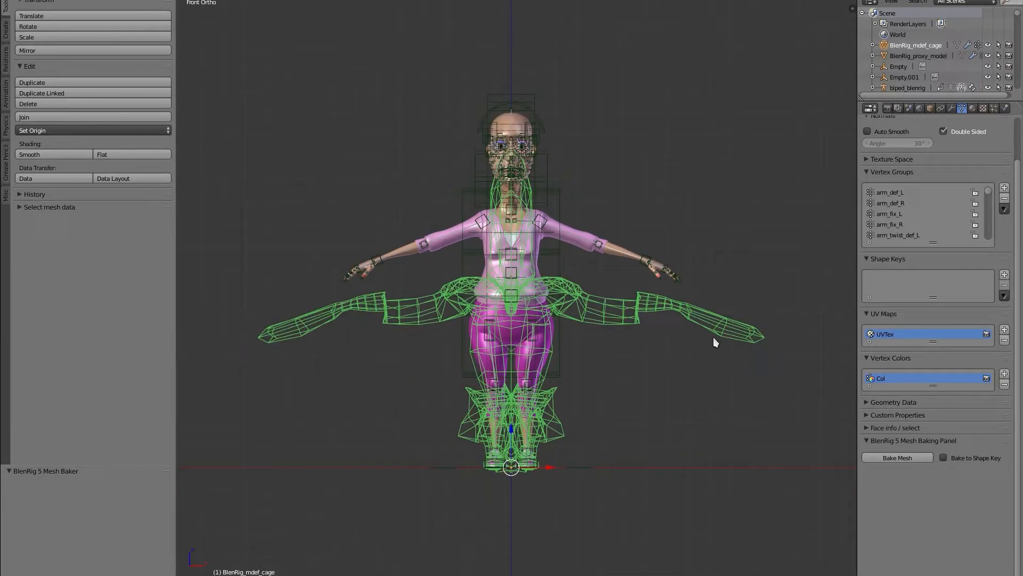
{"action": "middle_click_drag", "start_coordinate": [713, 337], "coordinate": [711, 336], "text": "shift"}
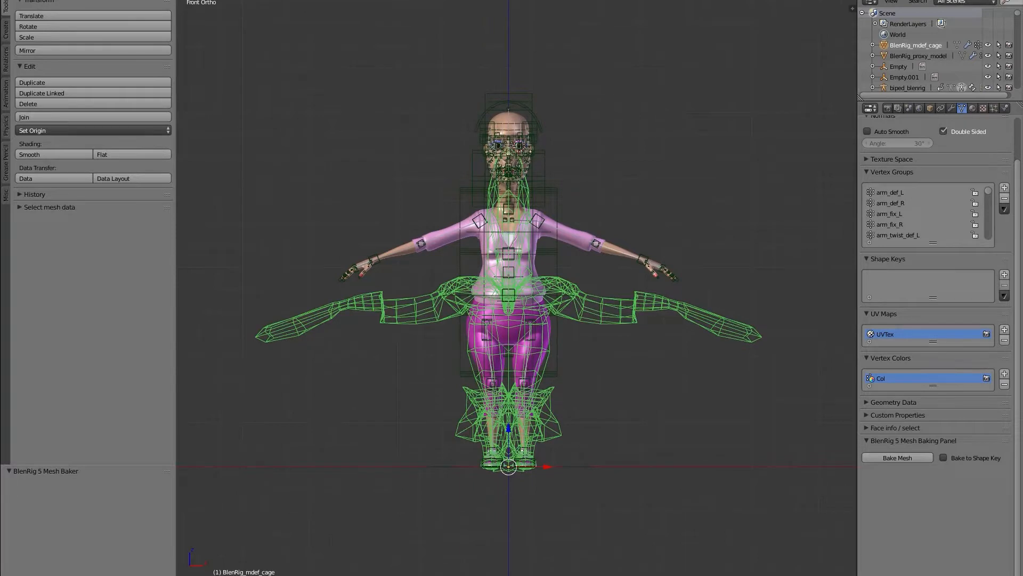
{"action": "left_click", "coordinate": [506, 575]}
{"action": "right_click", "coordinate": [498, 280]}
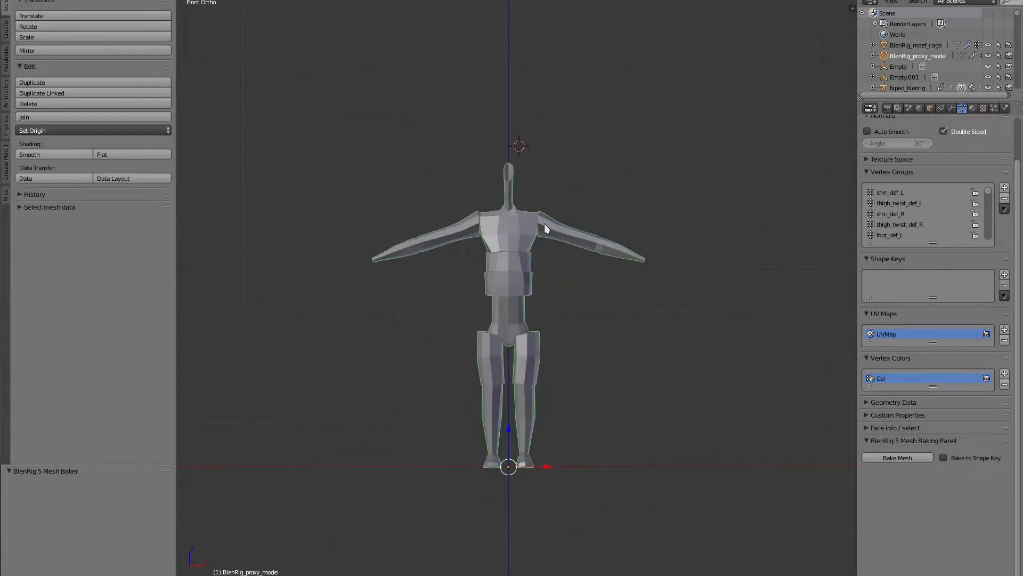
{"action": "left_click", "coordinate": [894, 459]}
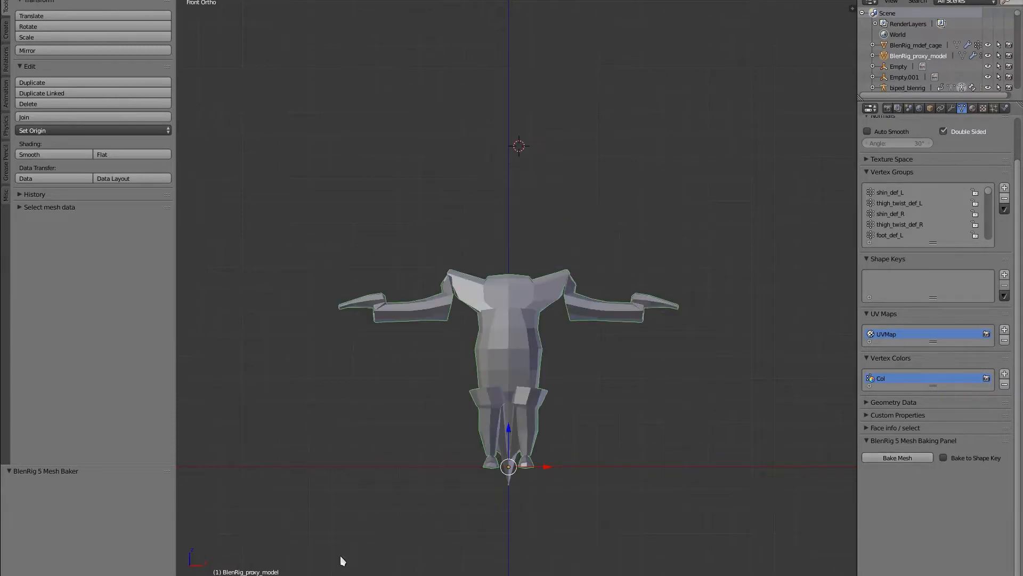
Show the character's scene layers again, select the biped_blenrig armature and bake it.
{"action": "left_click", "coordinate": [507, 574], "text": "shift"}
{"action": "left_click", "coordinate": [506, 575], "text": "shift"}
{"action": "scroll", "coordinate": [610, 260], "scroll_direction": "up", "scroll_amount": 2}
{"action": "right_click", "coordinate": [611, 257]}
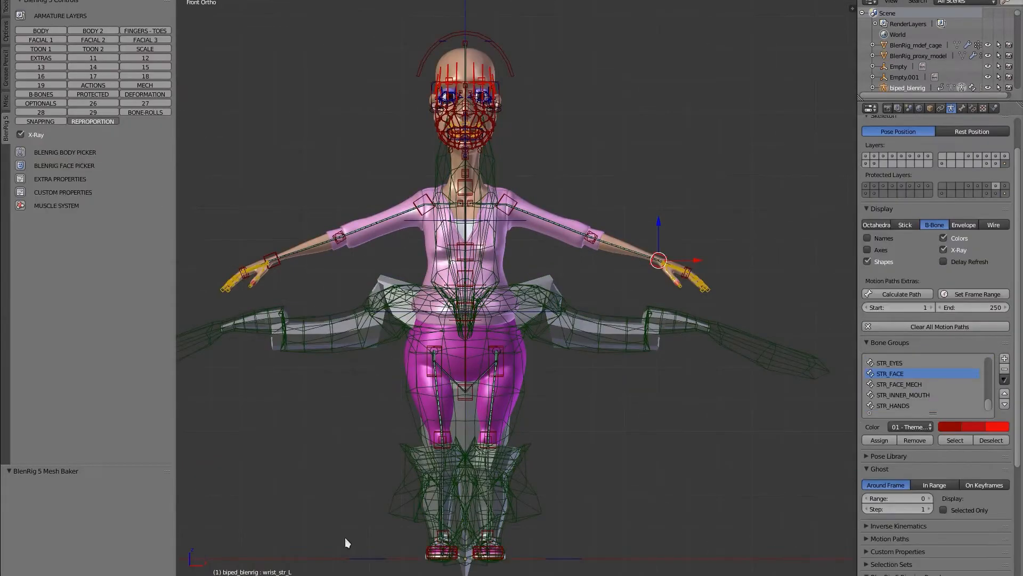
{"action": "scroll", "coordinate": [961, 327], "scroll_direction": "down", "scroll_amount": 3}
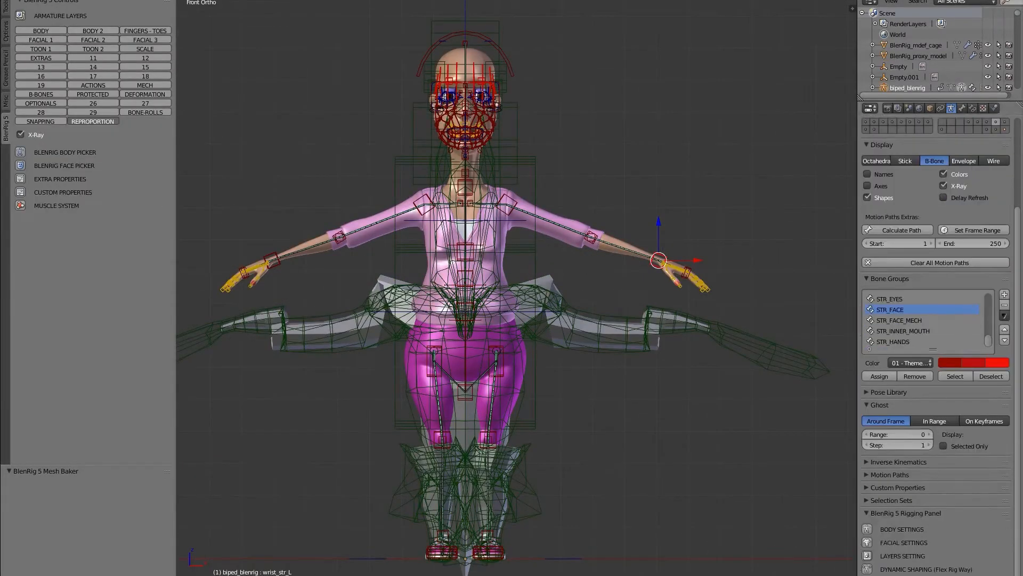
{"action": "scroll", "coordinate": [912, 527], "scroll_direction": "down", "scroll_amount": 7}
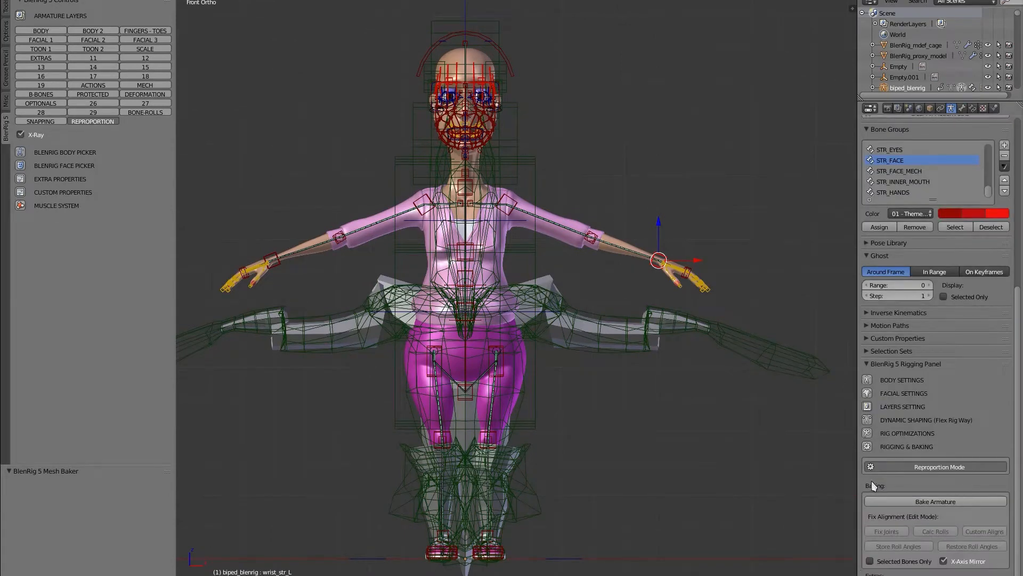
{"action": "scroll", "coordinate": [593, 344], "scroll_direction": "down", "scroll_amount": 1}
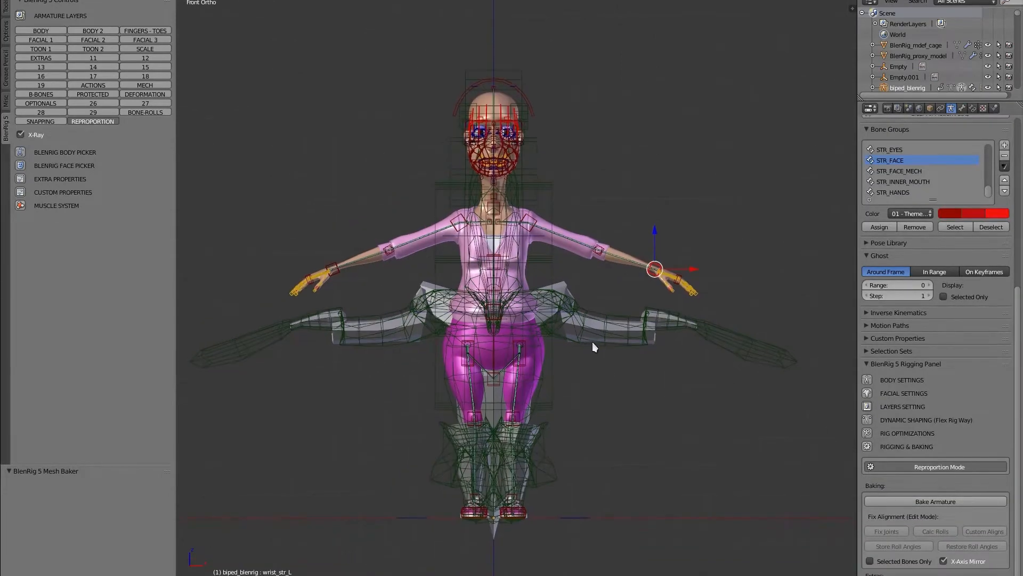
{"action": "left_click", "coordinate": [910, 501]}
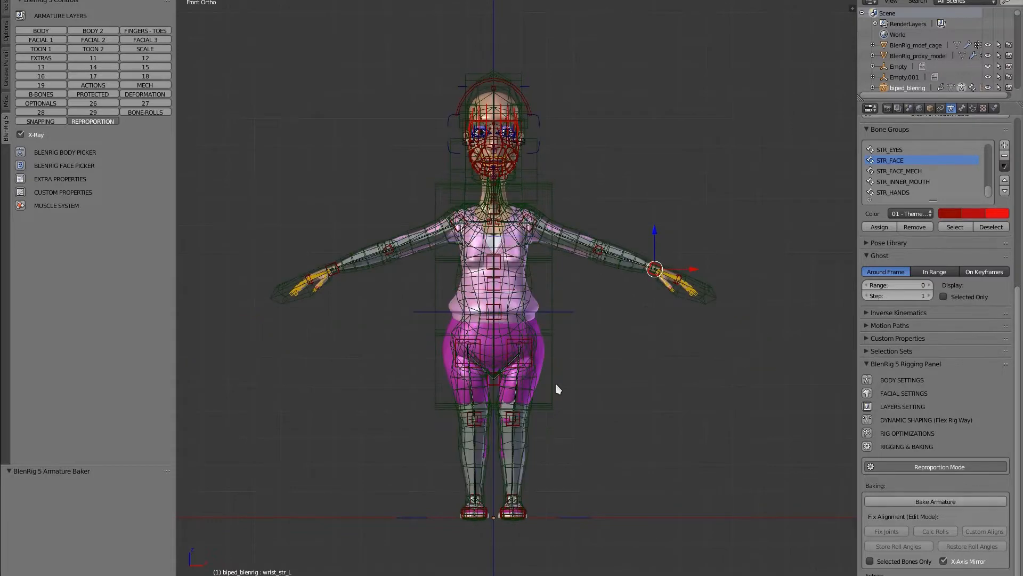
Examine the baked deformation cage and LATTICE_BODY from several angles, finishing in front view.
{"action": "right_click", "coordinate": [588, 229]}
{"action": "mouse_move", "coordinate": [667, 299]}
{"action": "middle_mouse_down"}
{"action": "mouse_move", "coordinate": [398, 293]}
{"action": "mouse_move", "coordinate": [682, 302]}
{"action": "middle_mouse_up"}
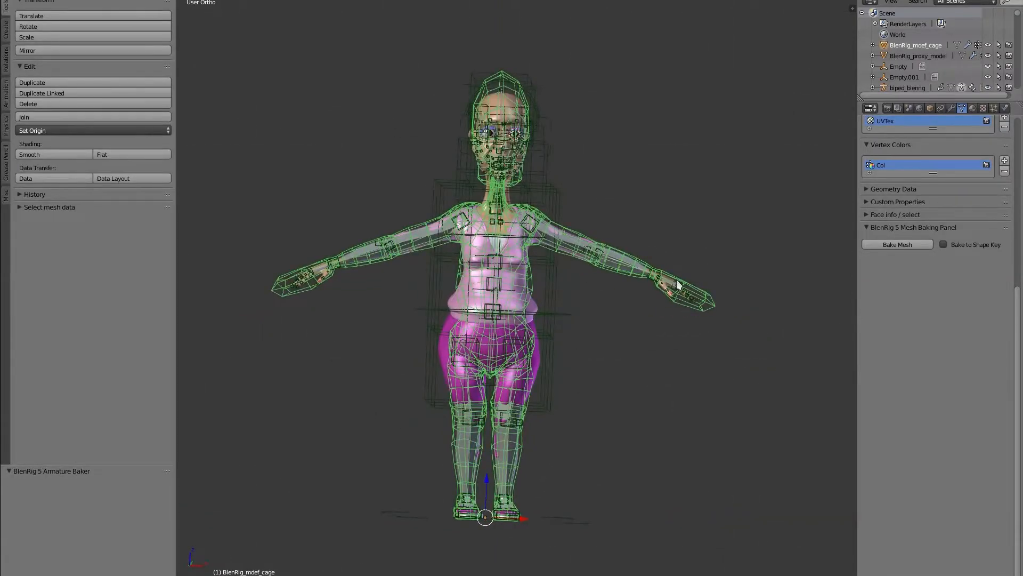
{"action": "right_click", "coordinate": [527, 280]}
{"action": "middle_click_drag", "start_coordinate": [528, 278], "coordinate": [489, 116]}
{"action": "middle_click_drag", "start_coordinate": [458, 180], "coordinate": [504, 166]}
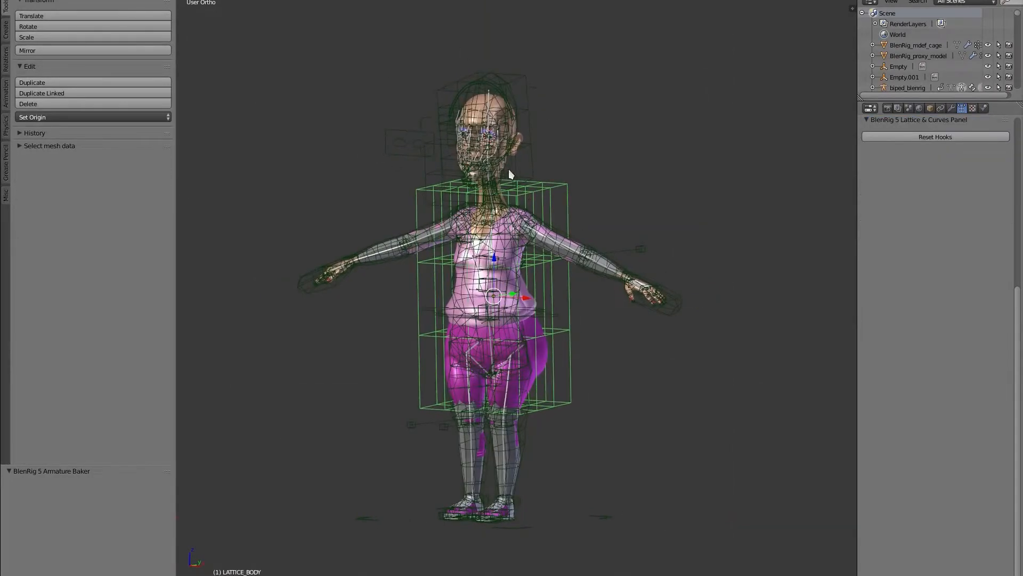
{"action": "middle_click_drag", "start_coordinate": [527, 308], "coordinate": [580, 309]}
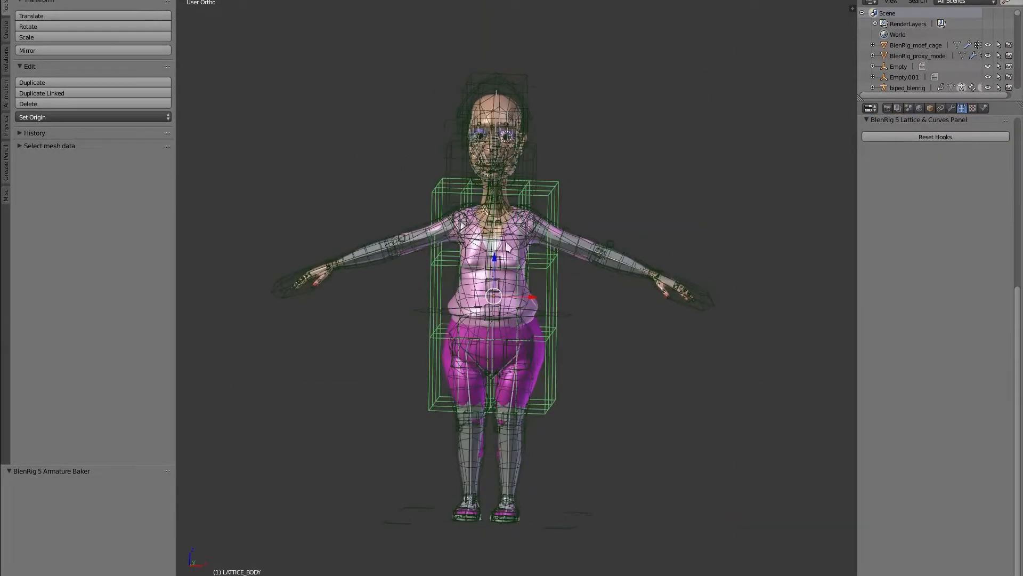
{"action": "key", "text": "KP_1"}
Put the biped_blenrig armature in Edit Mode with all bones selected and set the bone display to Stick.
{"action": "right_click", "coordinate": [604, 246]}
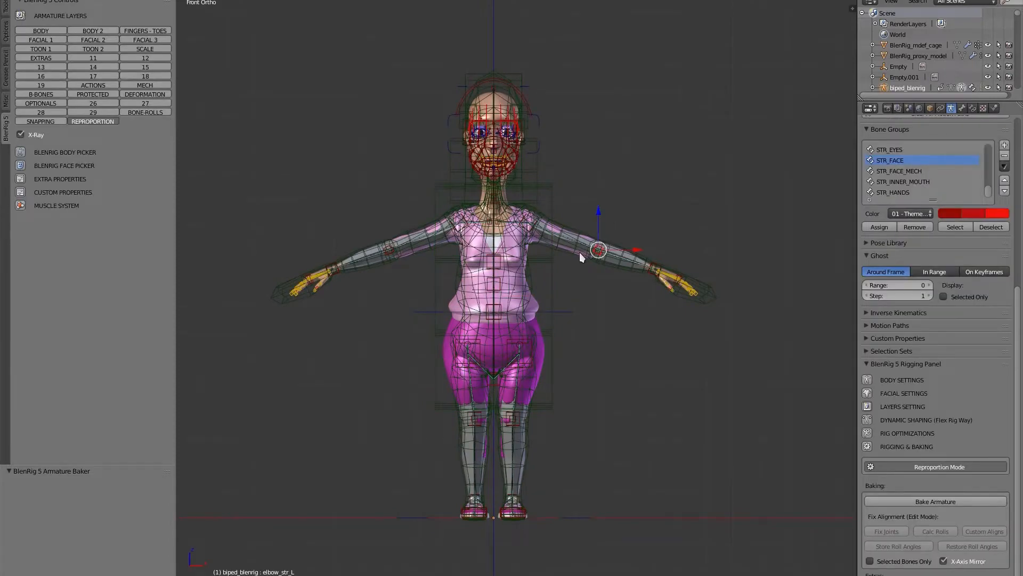
{"action": "key", "text": "Tab"}
{"action": "key", "text": "a"}
{"action": "key", "text": "a"}
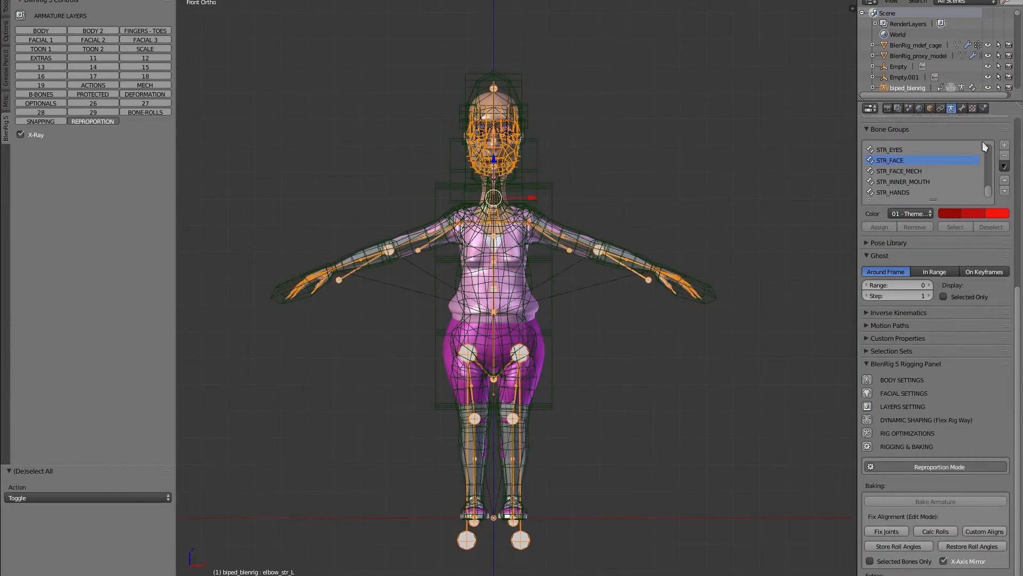
{"action": "scroll", "coordinate": [940, 213], "scroll_direction": "up", "scroll_amount": 10}
{"action": "left_click", "coordinate": [905, 269]}
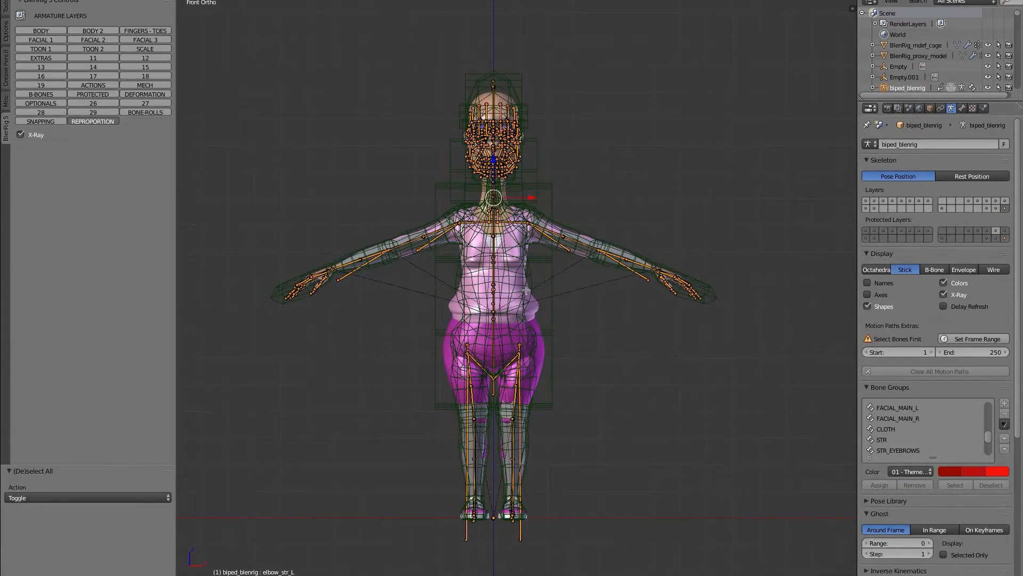
Check the stick bones in Pose Mode and return the armature to Edit Mode.
{"action": "middle_click_drag", "start_coordinate": [587, 297], "coordinate": [550, 290]}
{"action": "key", "text": "ctrl+Tab"}
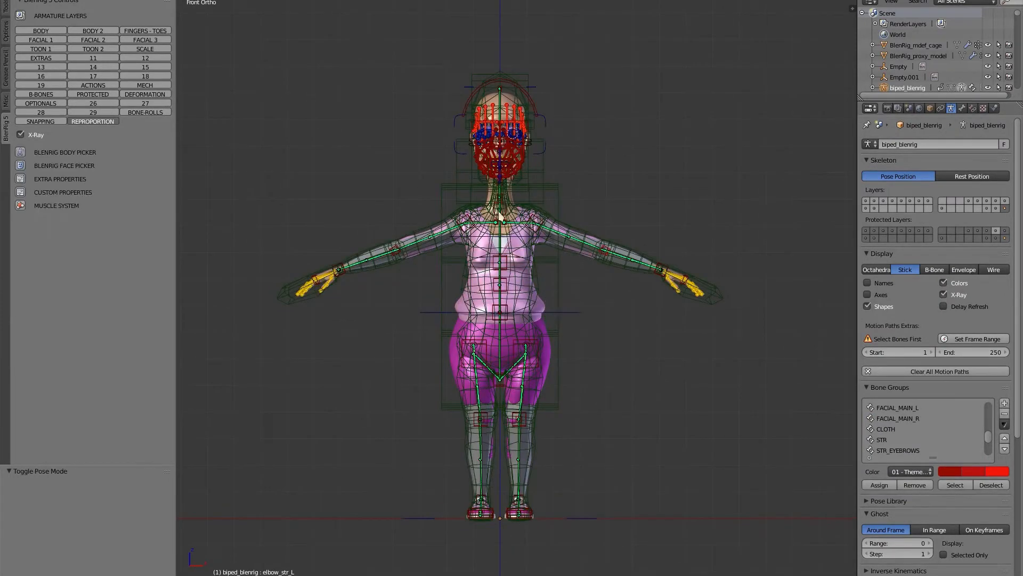
{"action": "scroll", "coordinate": [580, 297], "scroll_direction": "down", "scroll_amount": 1}
{"action": "scroll", "coordinate": [580, 297], "scroll_direction": "up", "scroll_amount": 1}
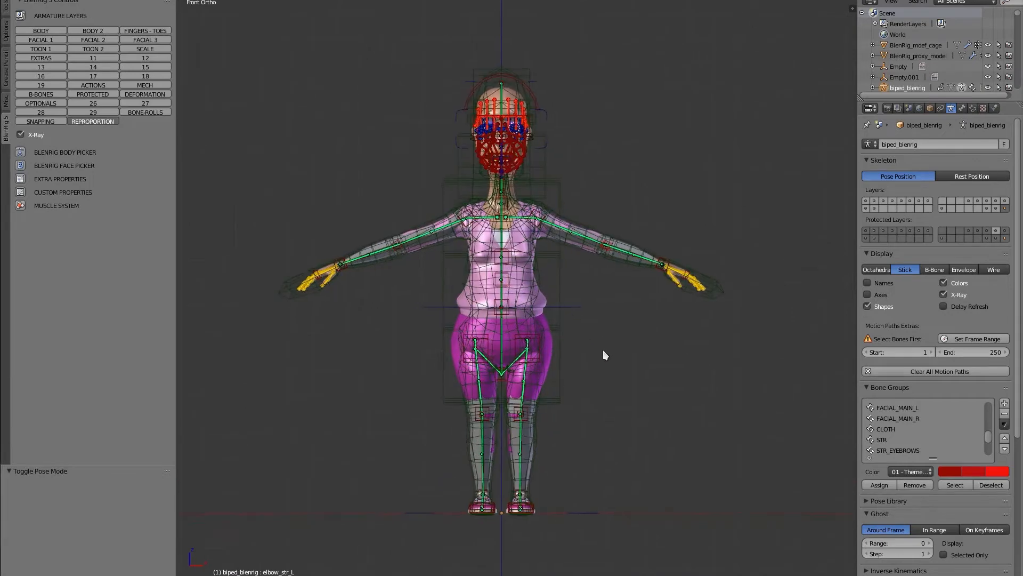
{"action": "key", "text": "Tab"}
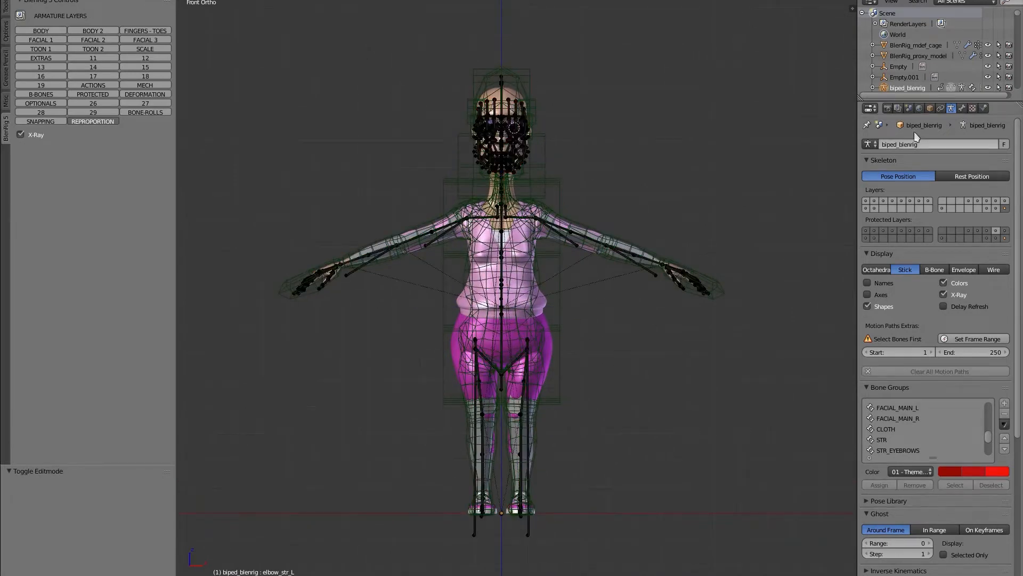
Show all armature layers and examine up close how the bone joints align at the knee.
{"action": "scroll", "coordinate": [1020, 392], "scroll_direction": "down", "scroll_amount": 8}
{"action": "scroll", "coordinate": [1020, 392], "scroll_direction": "down", "scroll_amount": 2}
{"action": "middle_click_drag", "start_coordinate": [608, 399], "coordinate": [599, 373], "text": "shift"}
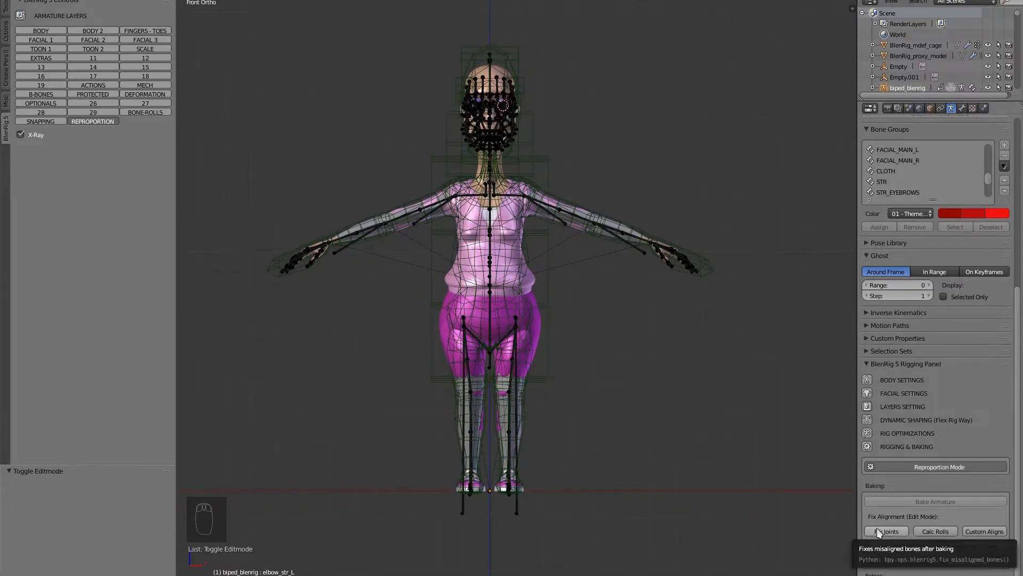
{"action": "middle_click_drag", "start_coordinate": [502, 366], "coordinate": [477, 381]}
{"action": "scroll", "coordinate": [515, 382], "scroll_direction": "up", "scroll_amount": 18}
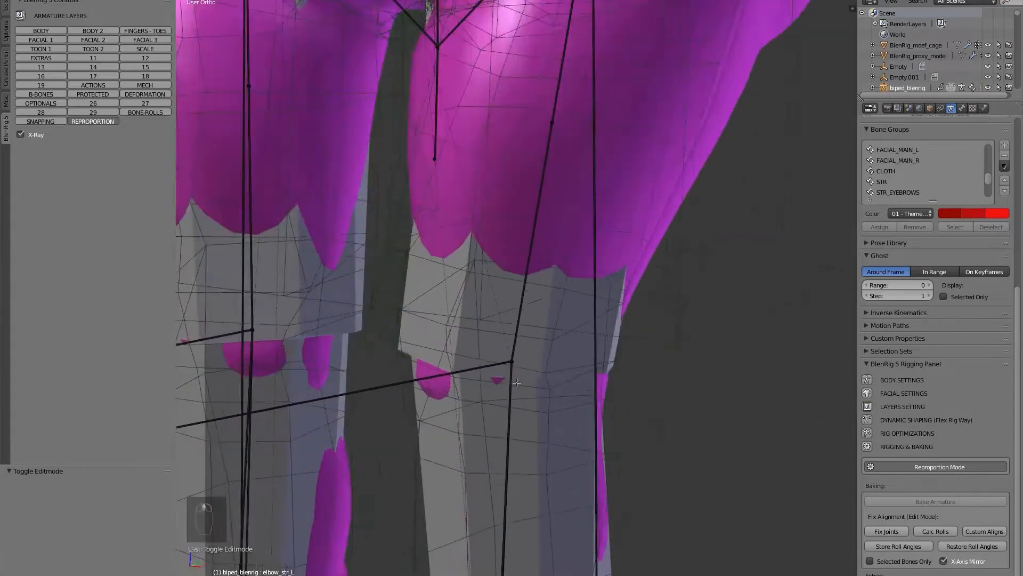
{"action": "scroll", "coordinate": [951, 193], "scroll_direction": "up", "scroll_amount": 12}
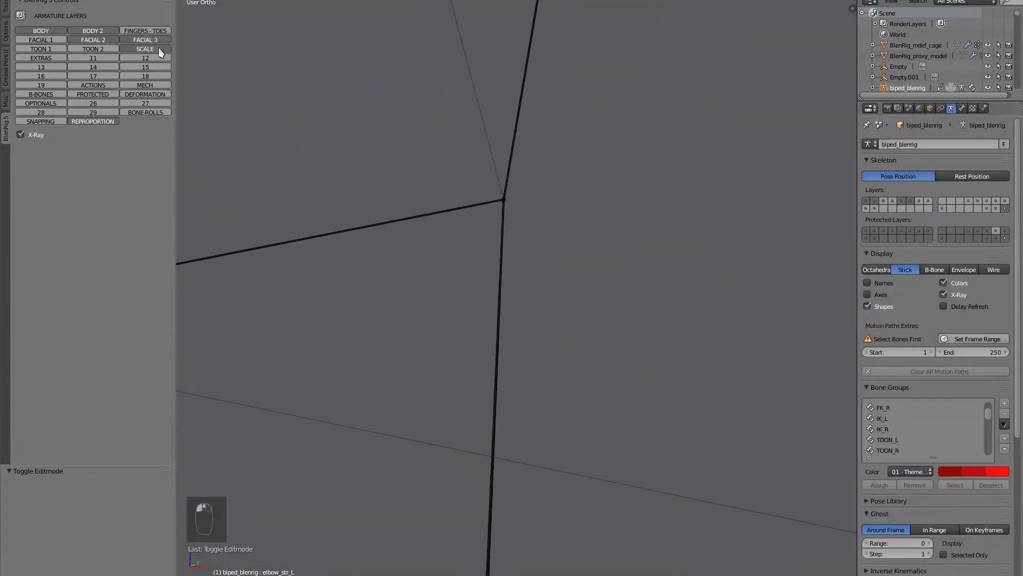
{"action": "left_click_drag", "start_coordinate": [57, 36], "coordinate": [93, 70]}
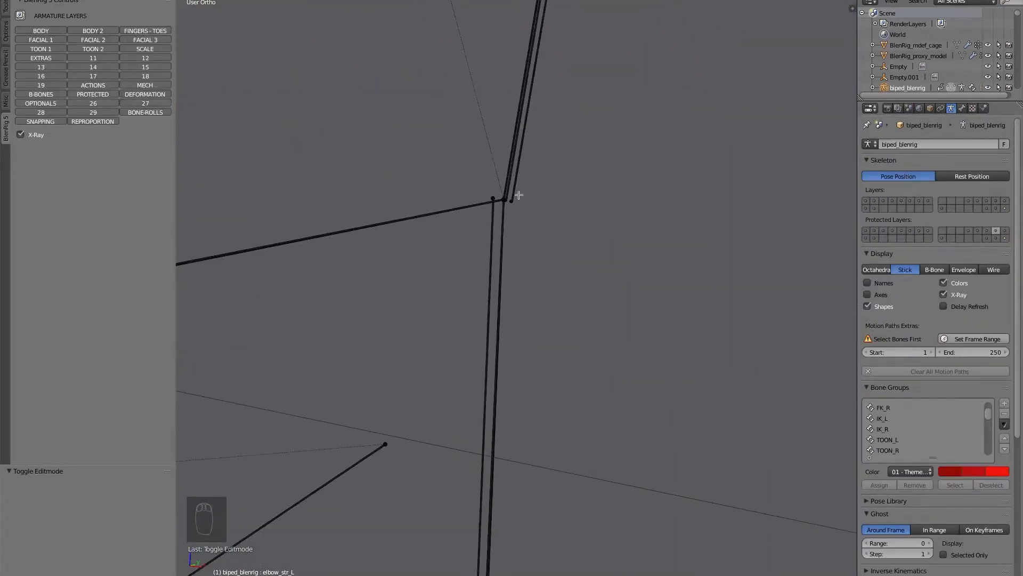
{"action": "scroll", "coordinate": [518, 195], "scroll_direction": "up", "scroll_amount": 4}
{"action": "scroll", "coordinate": [514, 199], "scroll_direction": "down", "scroll_amount": 15}
{"action": "key", "text": "KP_1"}
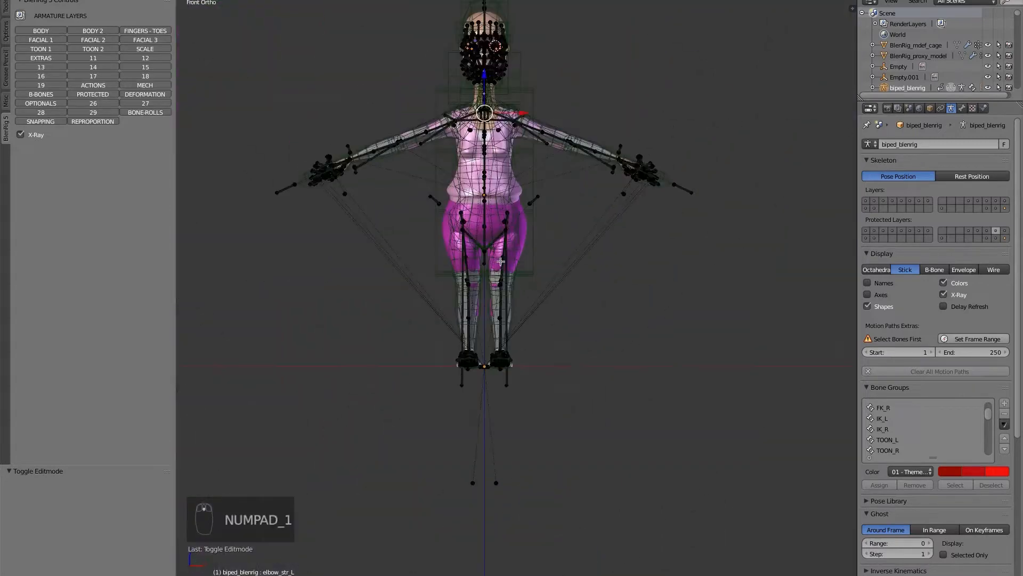
Show only the Reproportion armature layer and run Fix Joints on the misaligned bones.
{"action": "key", "text": "a"}
{"action": "key", "text": "a"}
{"action": "left_click", "coordinate": [1006, 208]}
{"action": "left_click_drag", "start_coordinate": [1017, 281], "coordinate": [1017, 446]}
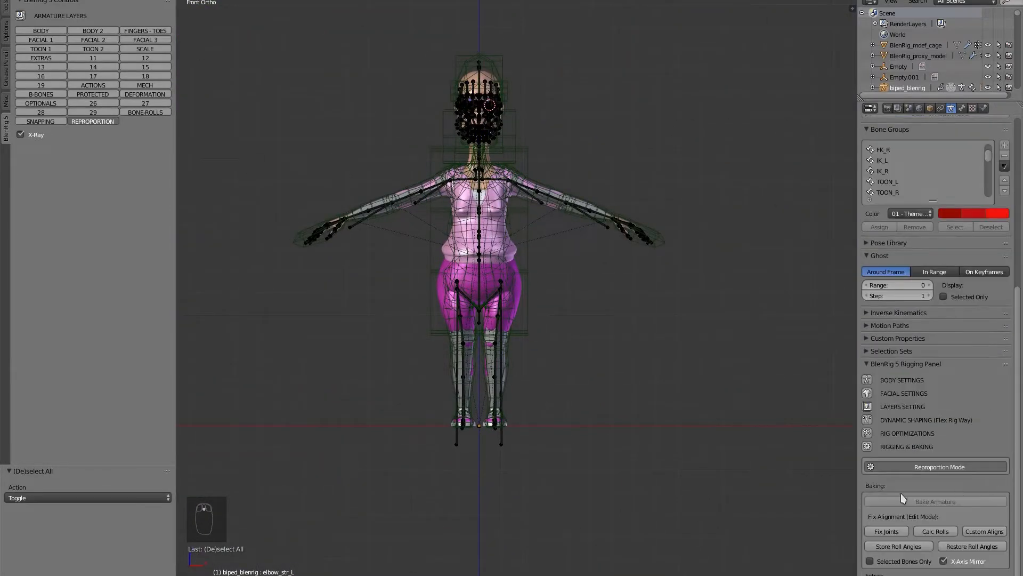
{"action": "left_click", "coordinate": [876, 531]}
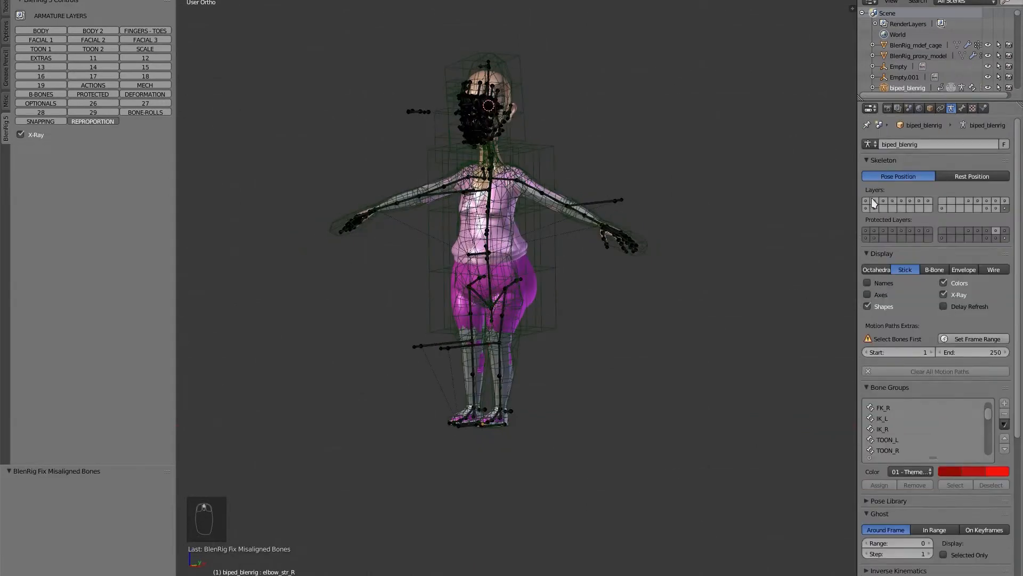
Show all armature layers again and examine the fixed knee joints up close.
{"action": "left_click_drag", "start_coordinate": [872, 202], "coordinate": [1005, 207], "text": "shift"}
{"action": "scroll", "coordinate": [505, 395], "scroll_direction": "up", "scroll_amount": 15}
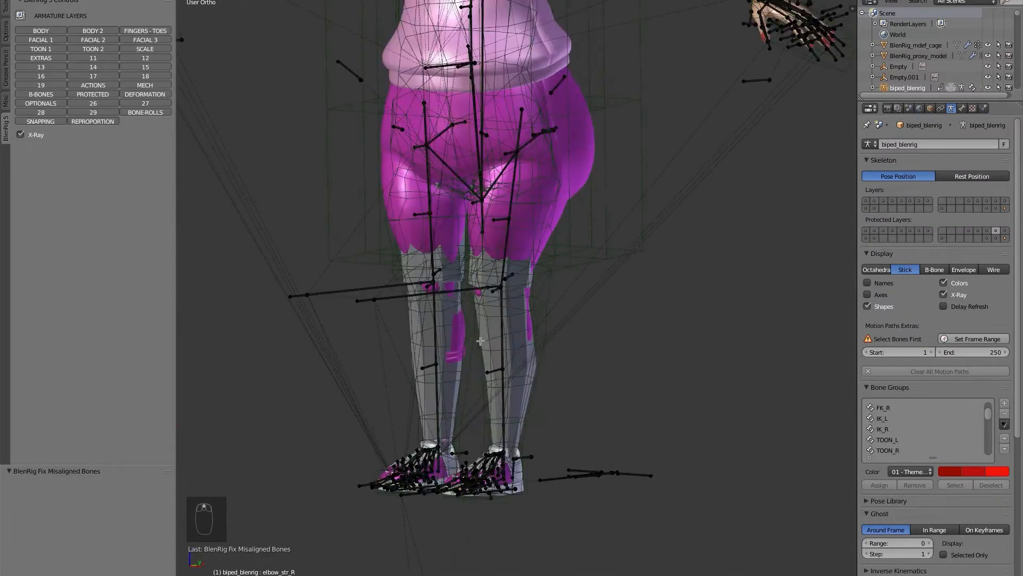
{"action": "scroll", "coordinate": [529, 281], "scroll_direction": "down", "scroll_amount": 15}
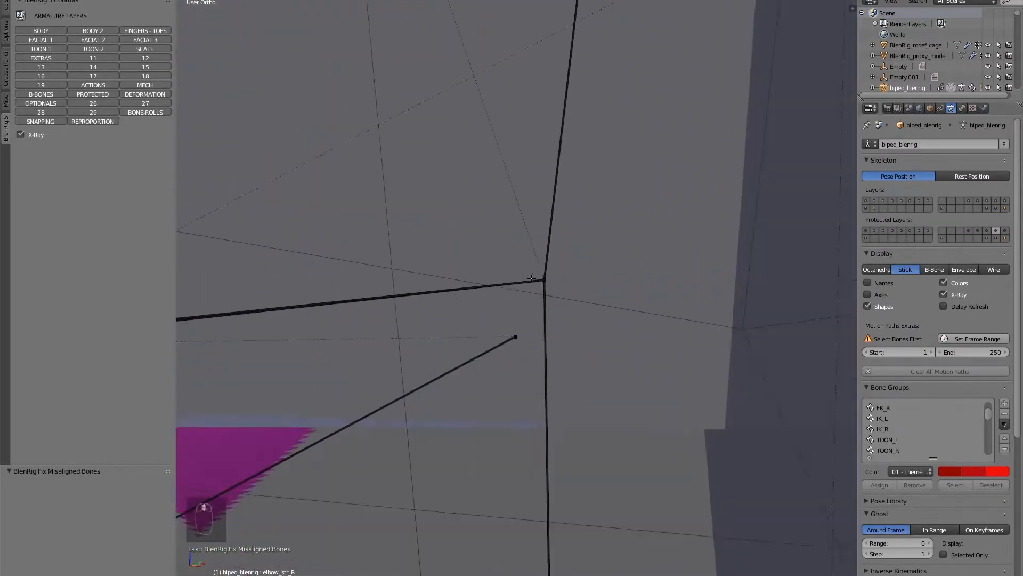
{"action": "scroll", "coordinate": [513, 295], "scroll_direction": "down", "scroll_amount": 5}
{"action": "key", "text": "KP_1"}
{"action": "scroll", "coordinate": [533, 321], "scroll_direction": "up", "scroll_amount": 2}
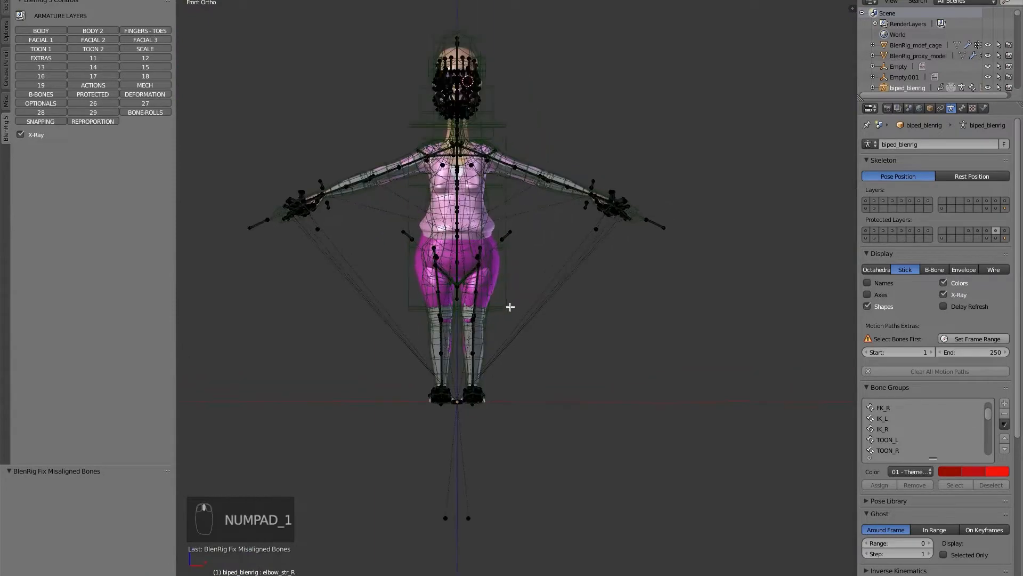
Return to only the Reproportion armature layer and set the bone display to Octahedral.
{"action": "scroll", "coordinate": [909, 346], "scroll_direction": "down", "scroll_amount": 10}
{"action": "scroll", "coordinate": [910, 346], "scroll_direction": "up", "scroll_amount": 11}
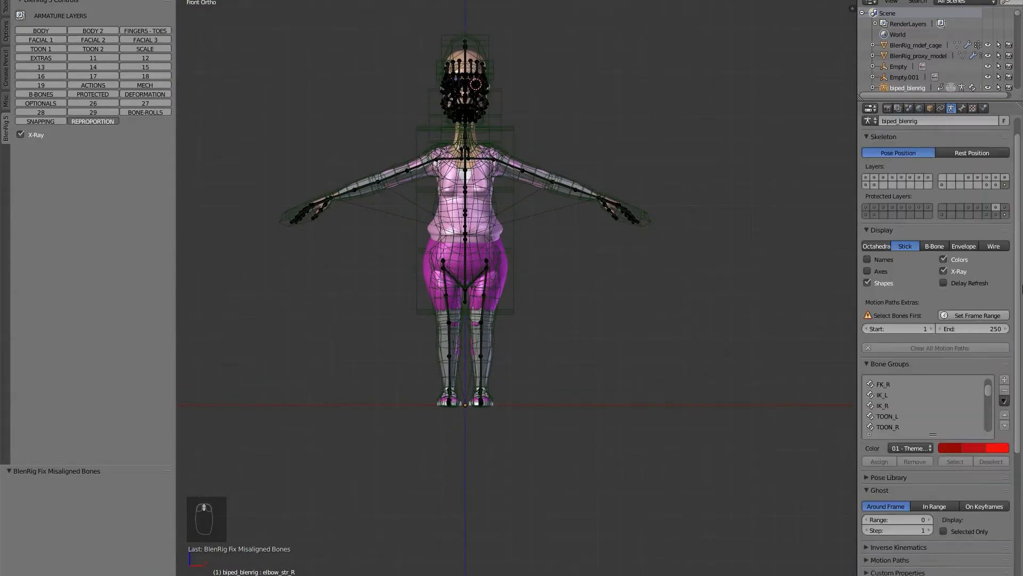
{"action": "left_click", "coordinate": [887, 269]}
{"action": "scroll", "coordinate": [510, 341], "scroll_direction": "up", "scroll_amount": 3}
{"action": "scroll", "coordinate": [1015, 424], "scroll_direction": "down", "scroll_amount": 10}
{"action": "scroll", "coordinate": [1014, 423], "scroll_direction": "down", "scroll_amount": 1}
{"action": "scroll", "coordinate": [507, 248], "scroll_direction": "down", "scroll_amount": 3}
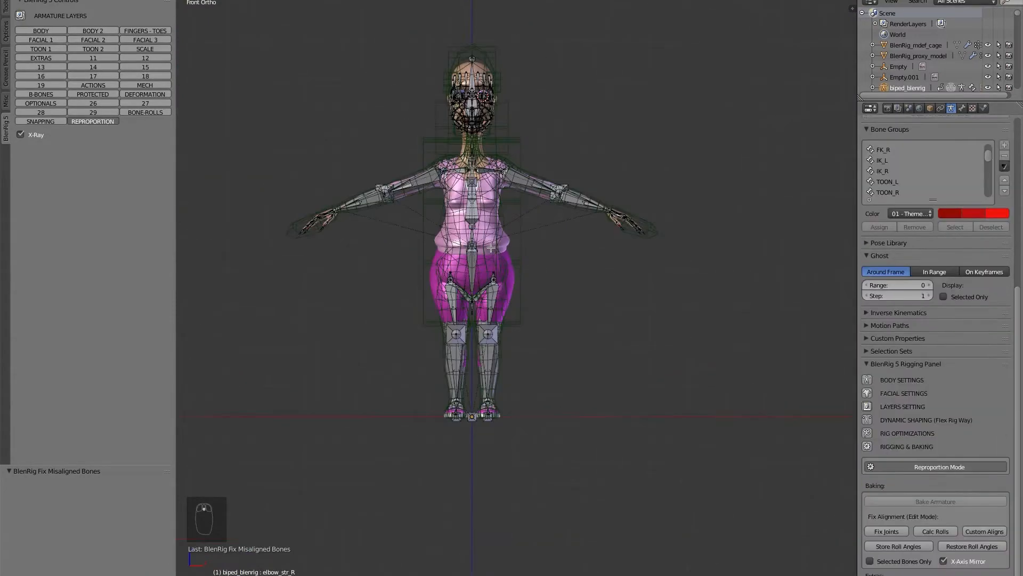
Run Calc Rolls on the armature to recalculate the bone roll angles automatically.
{"action": "scroll", "coordinate": [491, 242], "scroll_direction": "up", "scroll_amount": 2}
{"action": "middle_click_drag", "start_coordinate": [551, 280], "coordinate": [516, 294]}
{"action": "scroll", "coordinate": [515, 294], "scroll_direction": "up", "scroll_amount": 2}
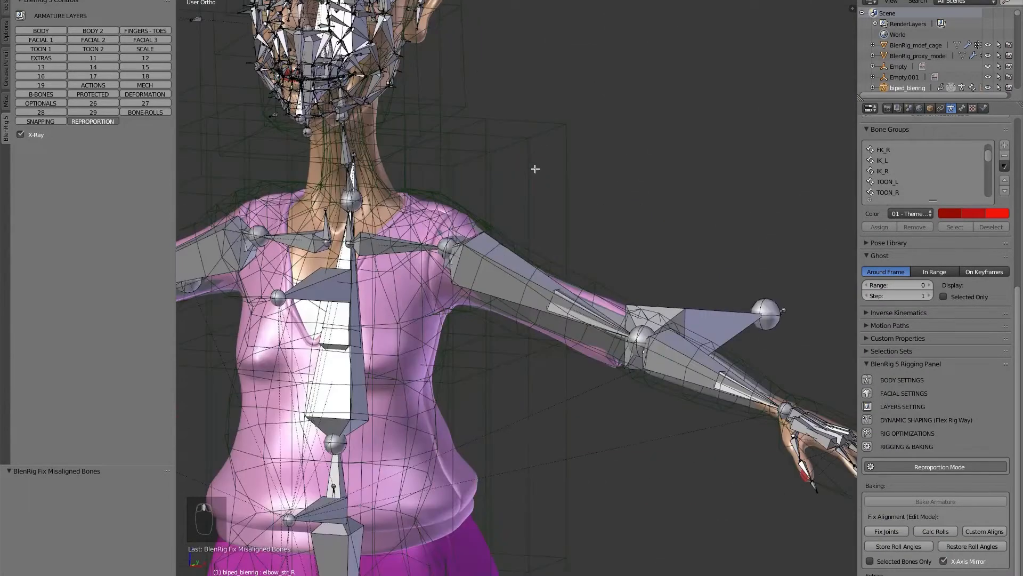
{"action": "key", "text": "KP_1"}
{"action": "scroll", "coordinate": [440, 168], "scroll_direction": "up", "scroll_amount": 2}
{"action": "scroll", "coordinate": [506, 224], "scroll_direction": "down", "scroll_amount": 2}
{"action": "scroll", "coordinate": [506, 223], "scroll_direction": "down", "scroll_amount": 3}
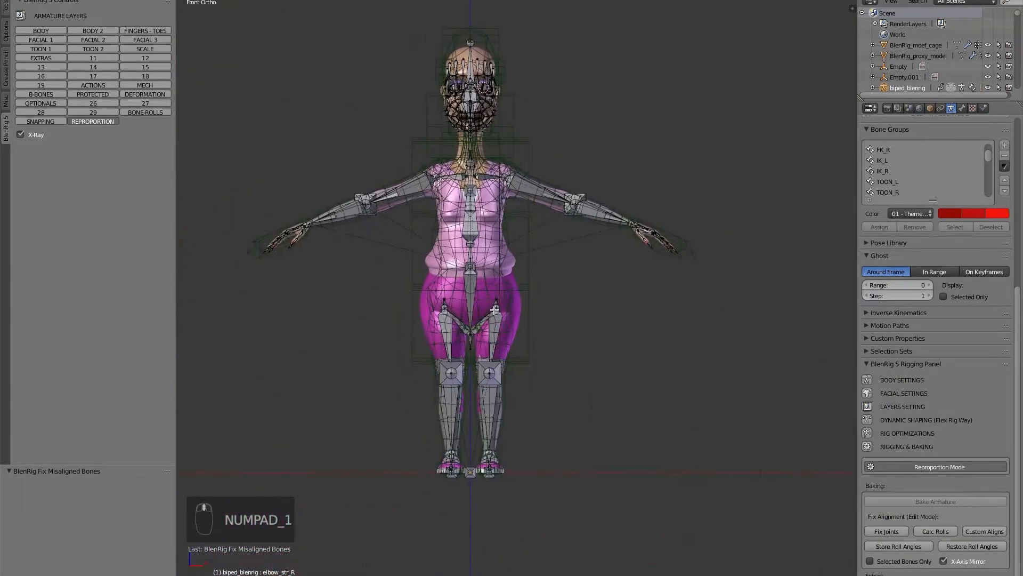
{"action": "left_click", "coordinate": [936, 530]}
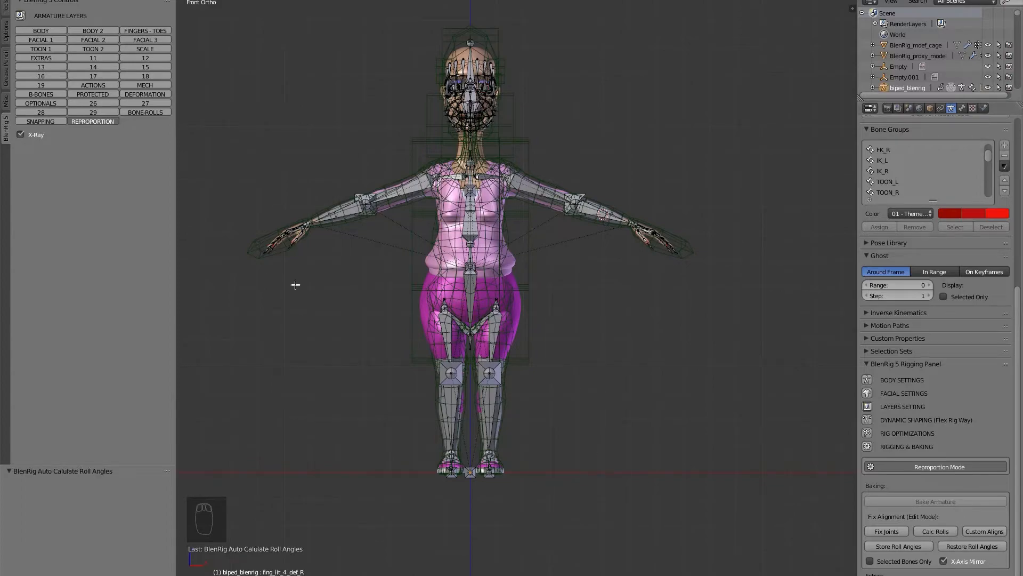
Show only the Bone-Rolls armature layer and hide the Reproportion layer.
{"action": "scroll", "coordinate": [510, 147], "scroll_direction": "up", "scroll_amount": 5}
{"action": "scroll", "coordinate": [505, 258], "scroll_direction": "up", "scroll_amount": 3}
{"action": "scroll", "coordinate": [526, 174], "scroll_direction": "down", "scroll_amount": 4}
{"action": "middle_click_drag", "start_coordinate": [567, 259], "coordinate": [497, 274]}
{"action": "scroll", "coordinate": [520, 240], "scroll_direction": "up", "scroll_amount": 2}
{"action": "key", "text": "KP_1"}
{"action": "scroll", "coordinate": [510, 235], "scroll_direction": "down", "scroll_amount": 5}
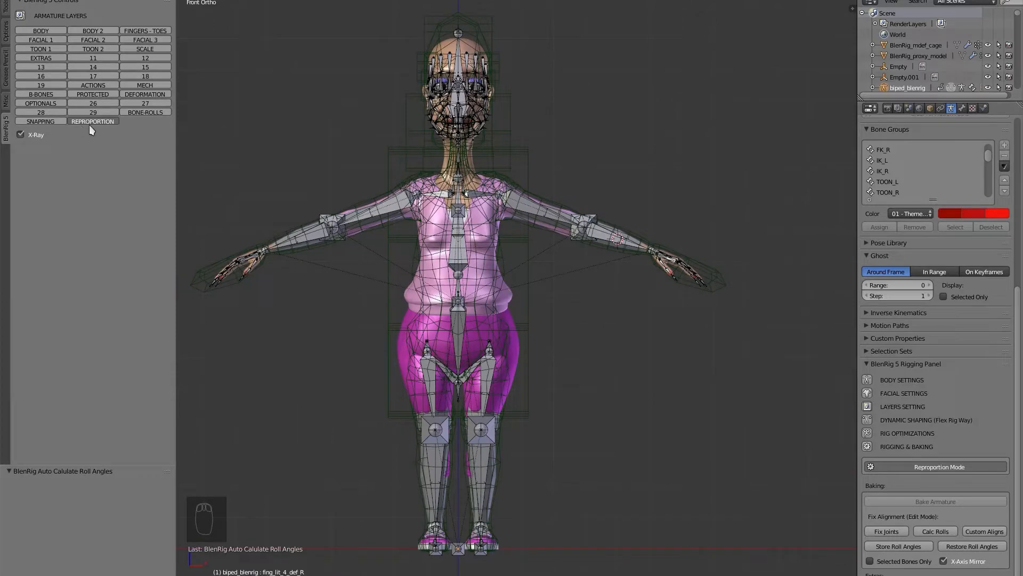
{"action": "left_click", "coordinate": [146, 111], "text": "shift"}
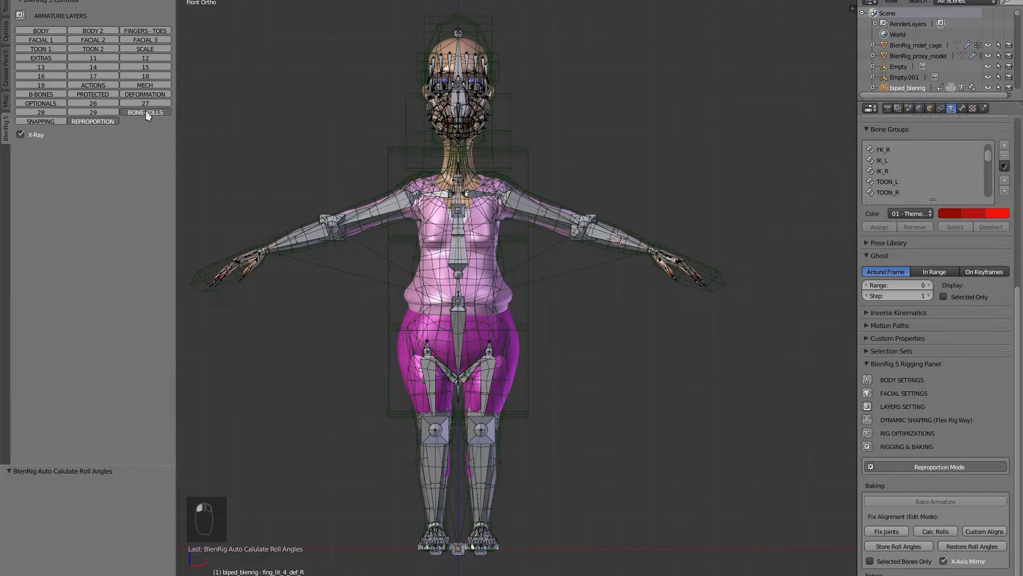
{"action": "left_click", "coordinate": [104, 121], "text": "shift"}
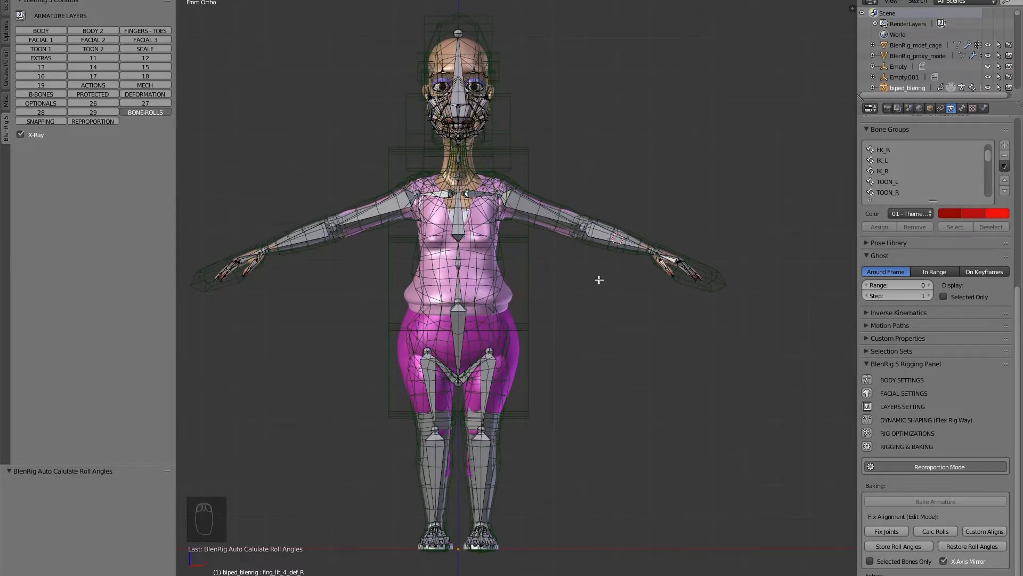
Examine the orientation of the roll-control bones across the legs, torso and arms from several angles.
{"action": "scroll", "coordinate": [607, 242], "scroll_direction": "up", "scroll_amount": 6}
{"action": "middle_click_drag", "start_coordinate": [592, 277], "coordinate": [400, 480]}
{"action": "scroll", "coordinate": [542, 261], "scroll_direction": "down", "scroll_amount": 5}
{"action": "middle_click_drag", "start_coordinate": [443, 396], "coordinate": [462, 327], "text": "shift"}
{"action": "scroll", "coordinate": [461, 327], "scroll_direction": "down", "scroll_amount": 3}
{"action": "key", "text": "KP_1"}
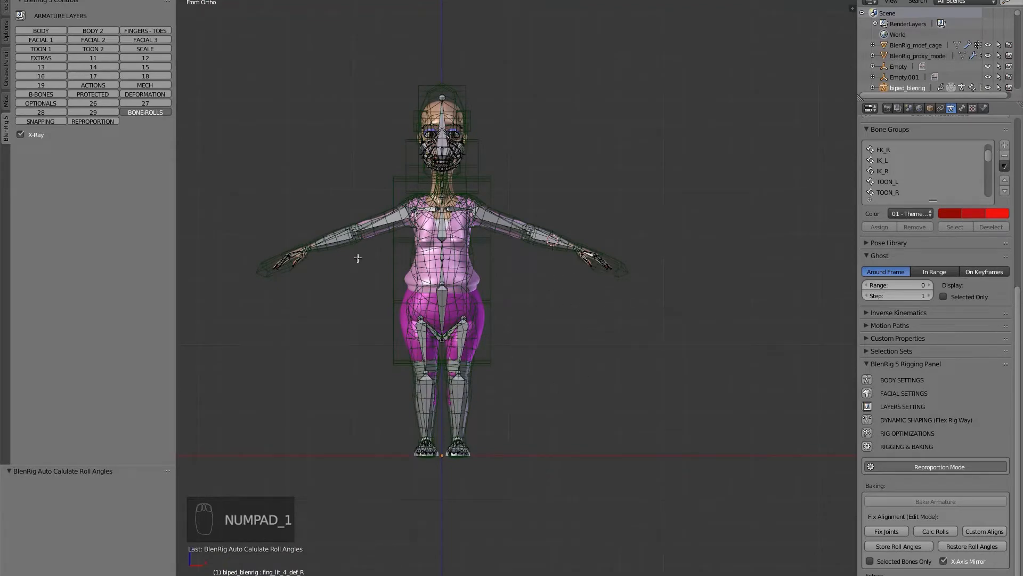
{"action": "scroll", "coordinate": [497, 420], "scroll_direction": "up", "scroll_amount": 3}
{"action": "middle_click_drag", "start_coordinate": [498, 421], "coordinate": [594, 338]}
{"action": "scroll", "coordinate": [643, 154], "scroll_direction": "up", "scroll_amount": 5}
{"action": "scroll", "coordinate": [594, 302], "scroll_direction": "down", "scroll_amount": 5}
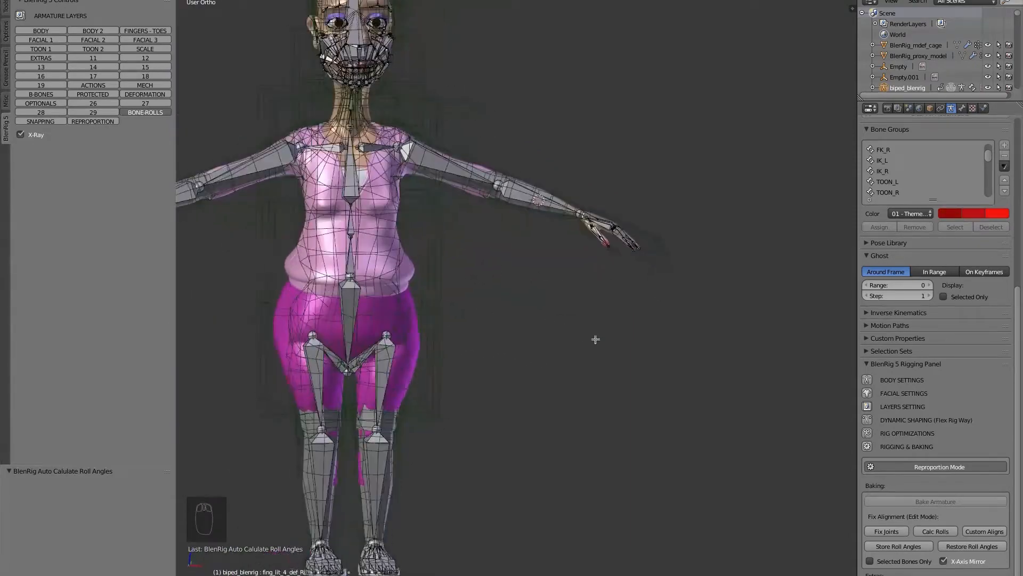
{"action": "scroll", "coordinate": [629, 341], "scroll_direction": "down", "scroll_amount": 2}
{"action": "key", "text": "KP_1"}
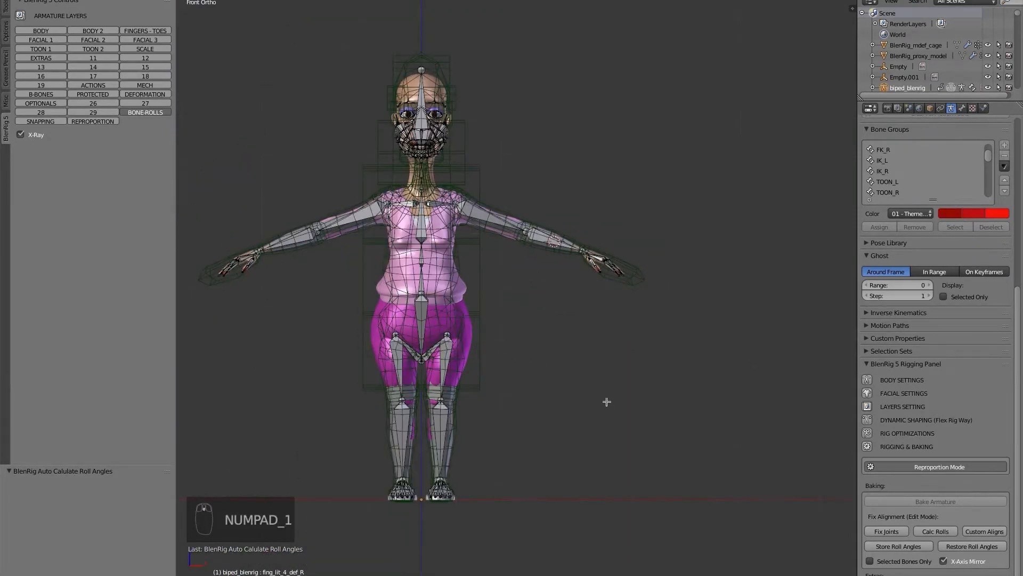
{"action": "scroll", "coordinate": [569, 264], "scroll_direction": "up", "scroll_amount": 2}
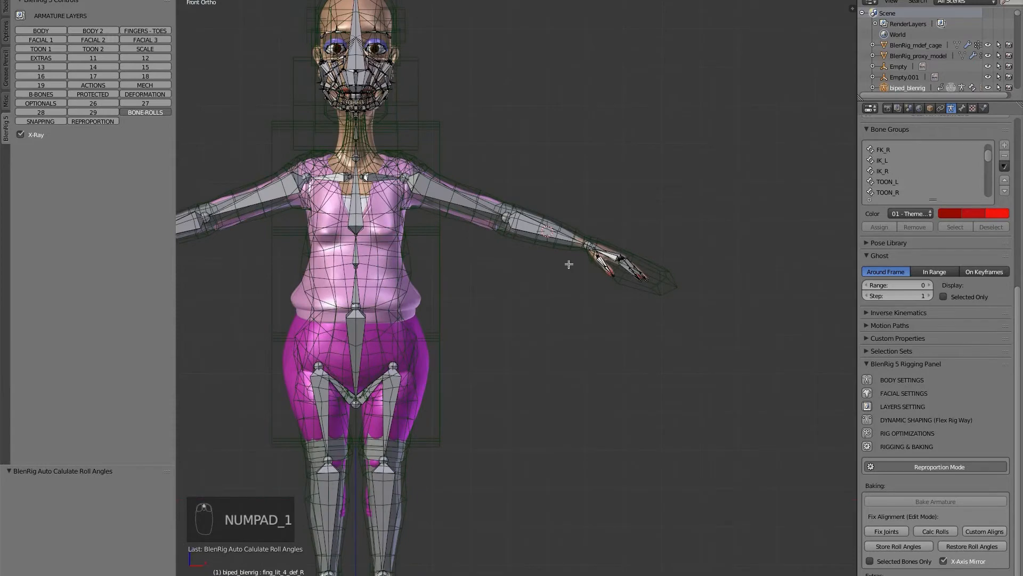
{"action": "scroll", "coordinate": [569, 265], "scroll_direction": "down", "scroll_amount": 2}
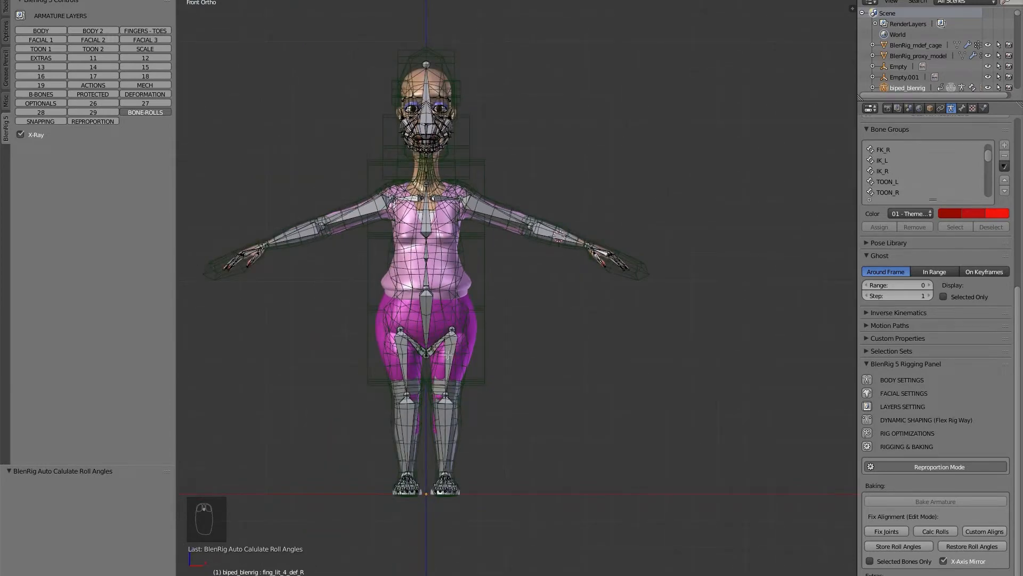
{"action": "middle_click_drag", "start_coordinate": [466, 354], "coordinate": [445, 383]}
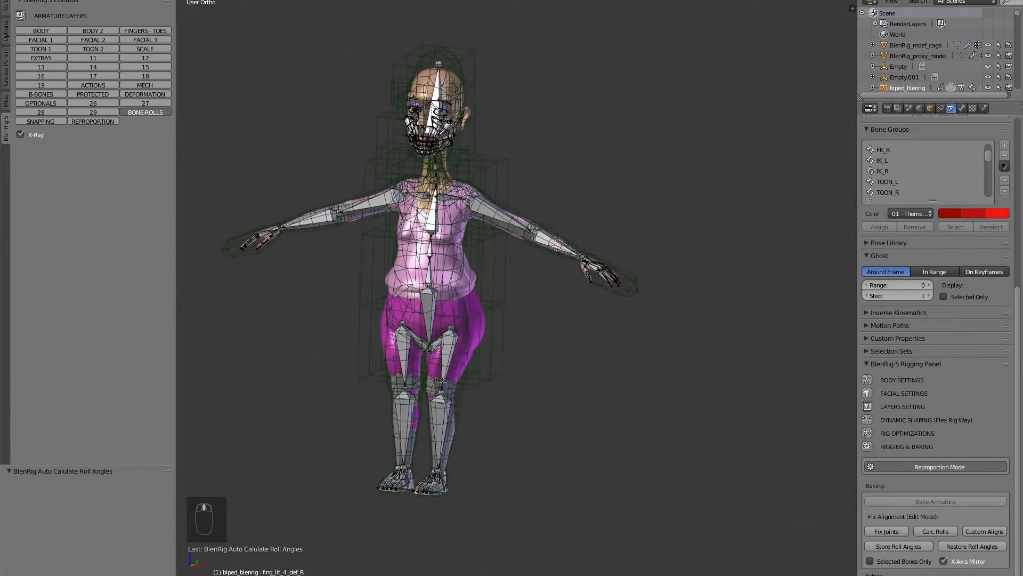
{"action": "scroll", "coordinate": [446, 358], "scroll_direction": "up", "scroll_amount": 2}
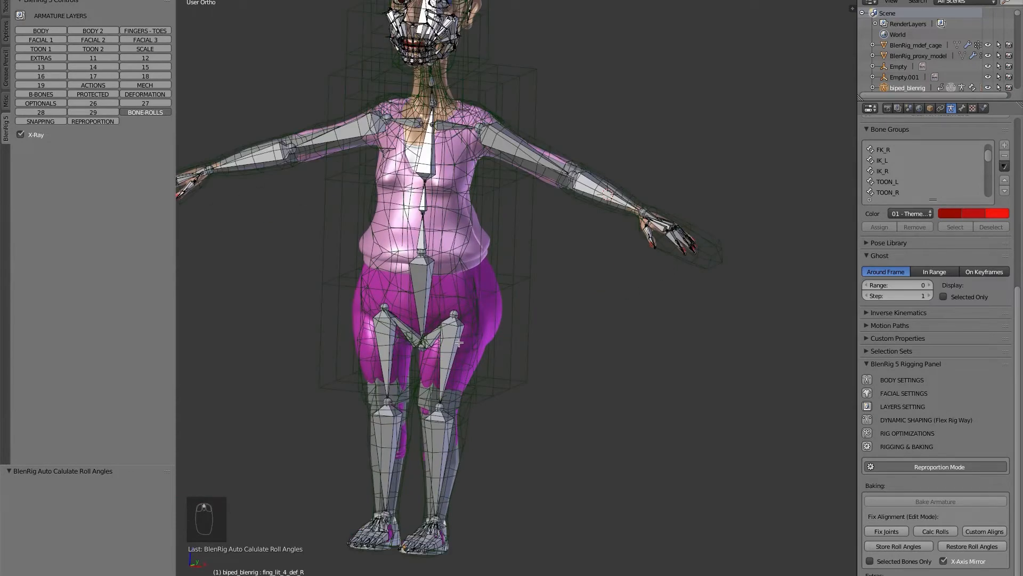
Select the left thigh FK bone and examine its roll from several angles.
{"action": "right_click", "coordinate": [459, 342]}
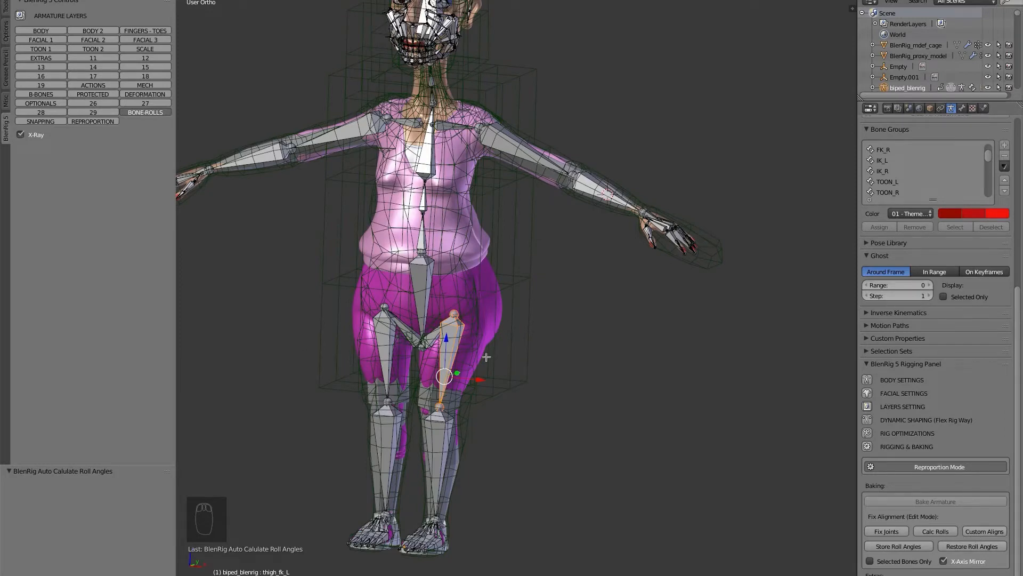
{"action": "middle_click_drag", "start_coordinate": [446, 404], "coordinate": [469, 311]}
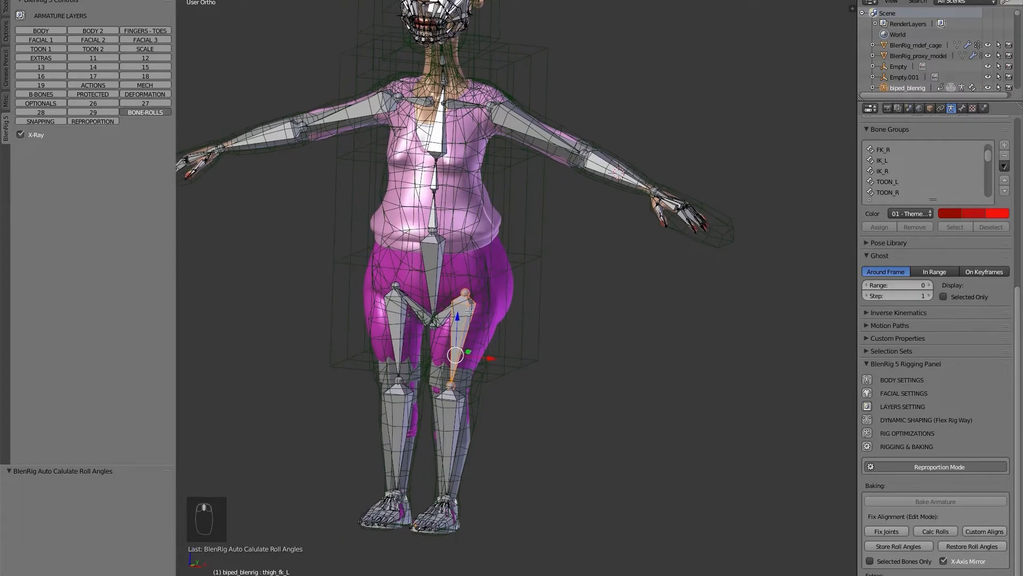
{"action": "middle_click_drag", "start_coordinate": [366, 361], "coordinate": [452, 319]}
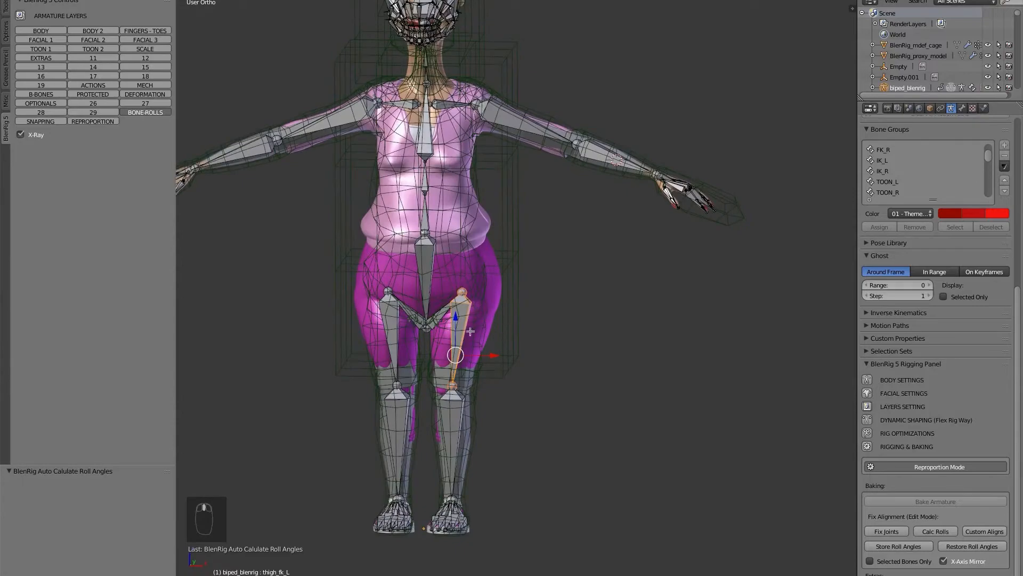
Roll the left thumb control bone by -0.336 so it lines up with the thumbnail.
{"action": "key", "text": "KP_1"}
{"action": "scroll", "coordinate": [419, 191], "scroll_direction": "up", "scroll_amount": 5}
{"action": "key", "text": "KP_3"}
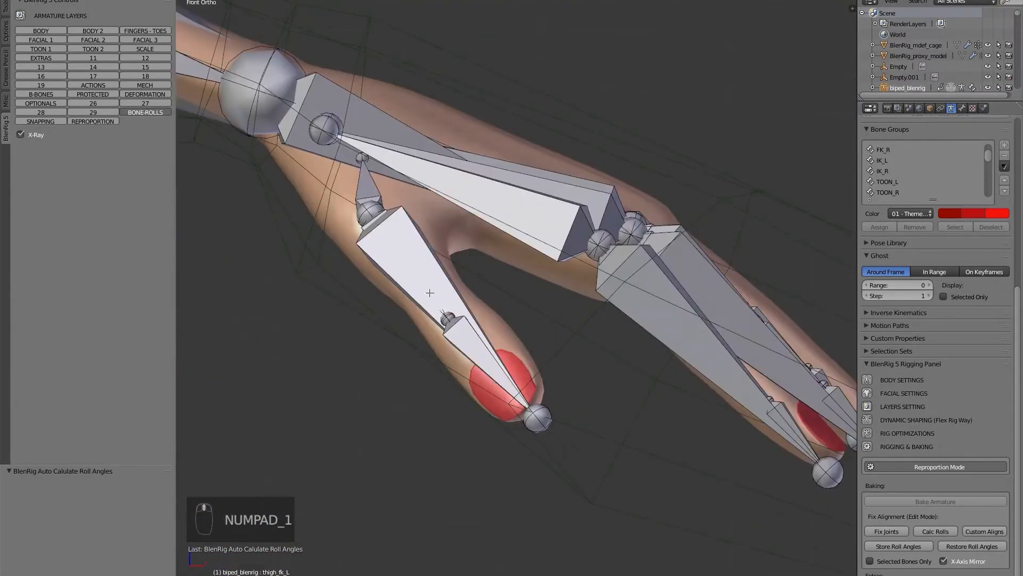
{"action": "middle_click_drag", "start_coordinate": [419, 191], "coordinate": [662, 297]}
{"action": "scroll", "coordinate": [620, 228], "scroll_direction": "up", "scroll_amount": 3}
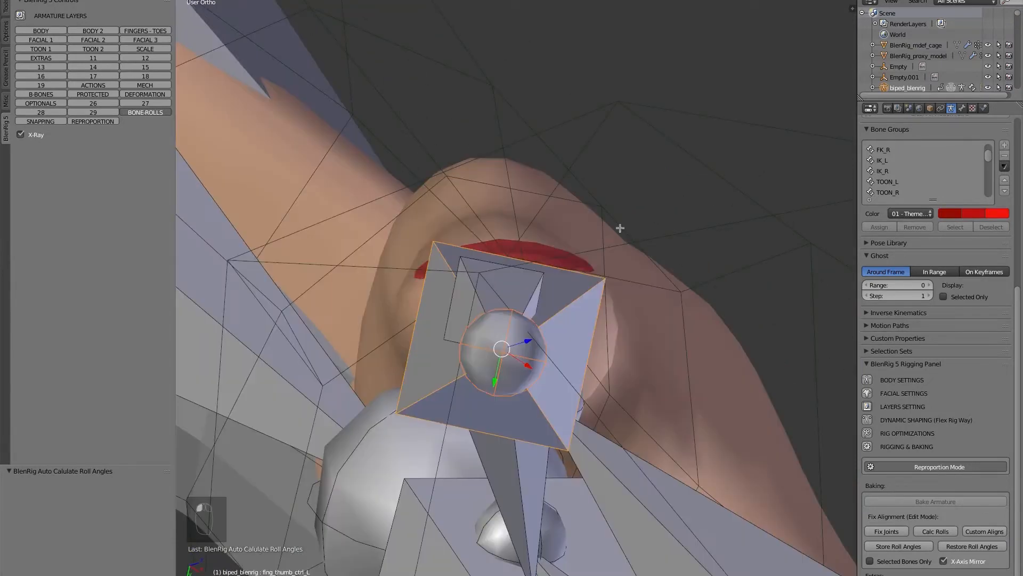
{"action": "key", "text": "ctrl+r"}
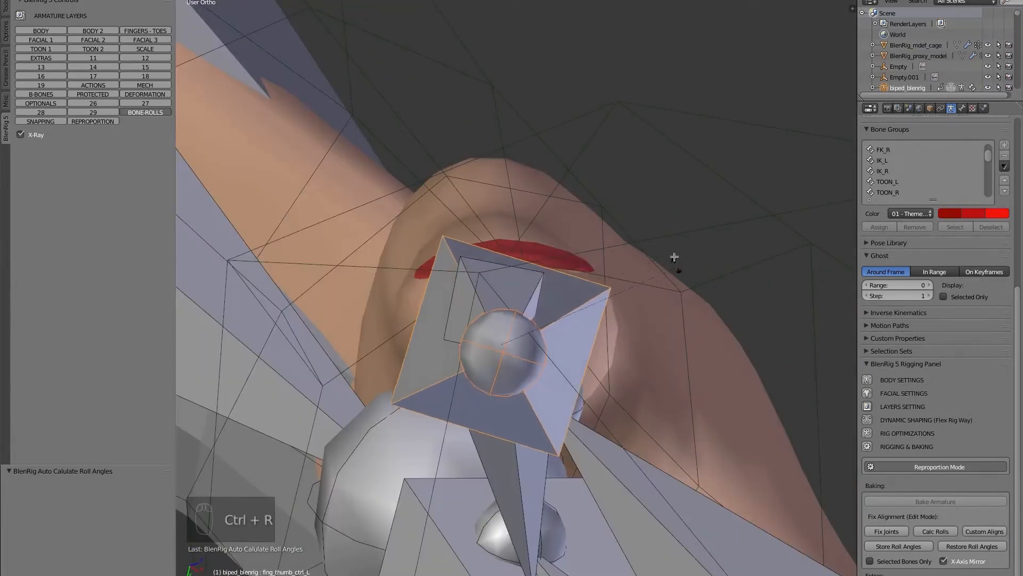
{"action": "left_click", "coordinate": [643, 185]}
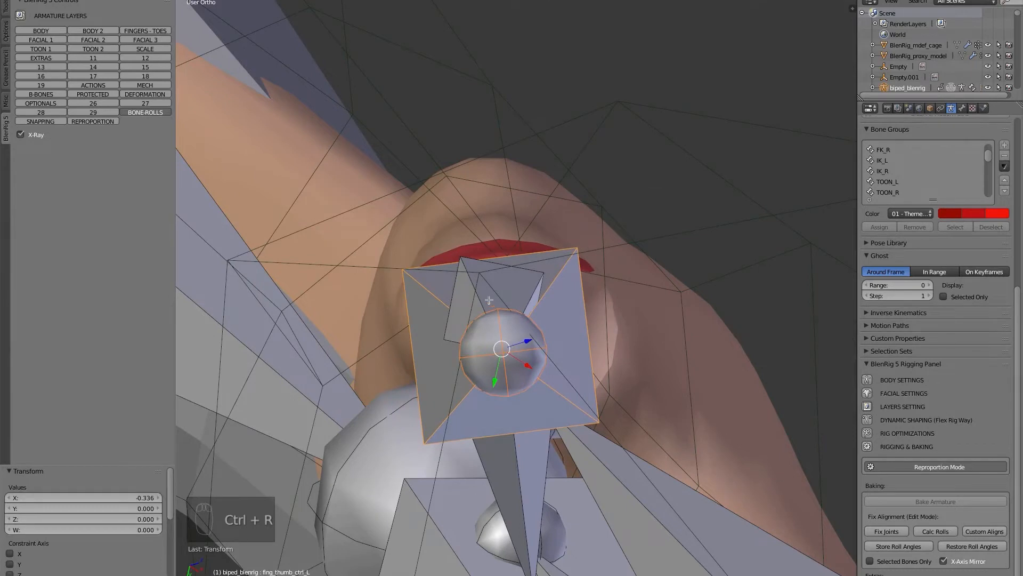
Recalculate the roll of the left thumb's deformation bone from the active thumb control bone.
{"action": "scroll", "coordinate": [461, 276], "scroll_direction": "up", "scroll_amount": 1}
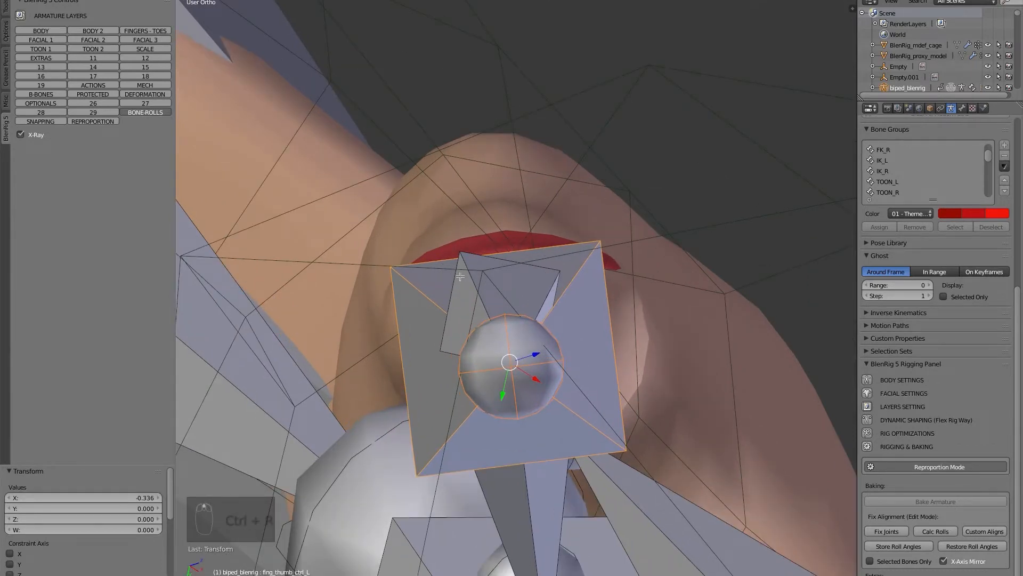
{"action": "middle_click_drag", "start_coordinate": [461, 276], "coordinate": [447, 151]}
{"action": "key", "text": "z"}
{"action": "middle_click_drag", "start_coordinate": [430, 108], "coordinate": [425, 121]}
{"action": "right_click", "coordinate": [437, 133]}
{"action": "scroll", "coordinate": [436, 144], "scroll_direction": "down", "scroll_amount": 3}
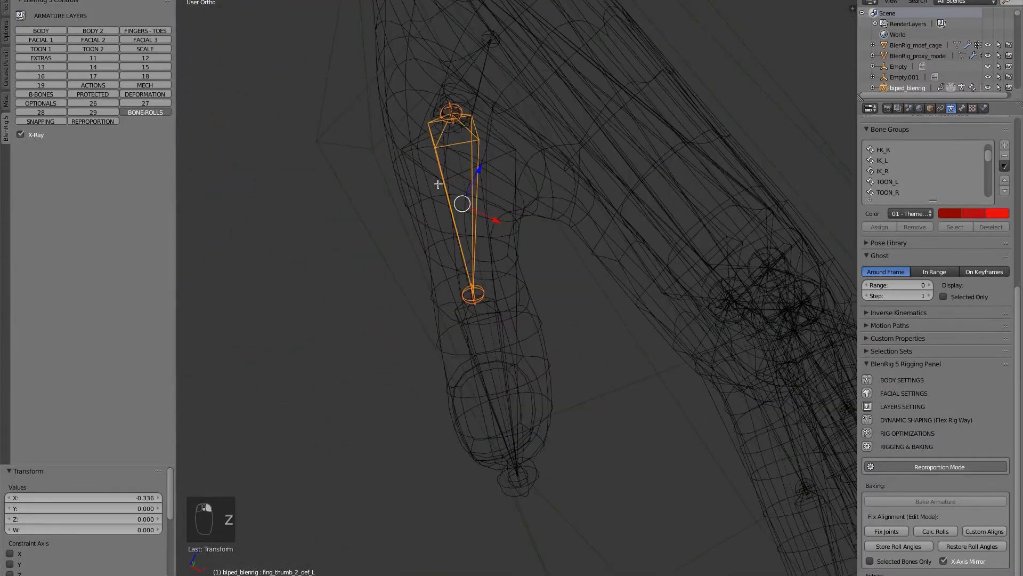
{"action": "right_click", "coordinate": [460, 320], "text": "shift"}
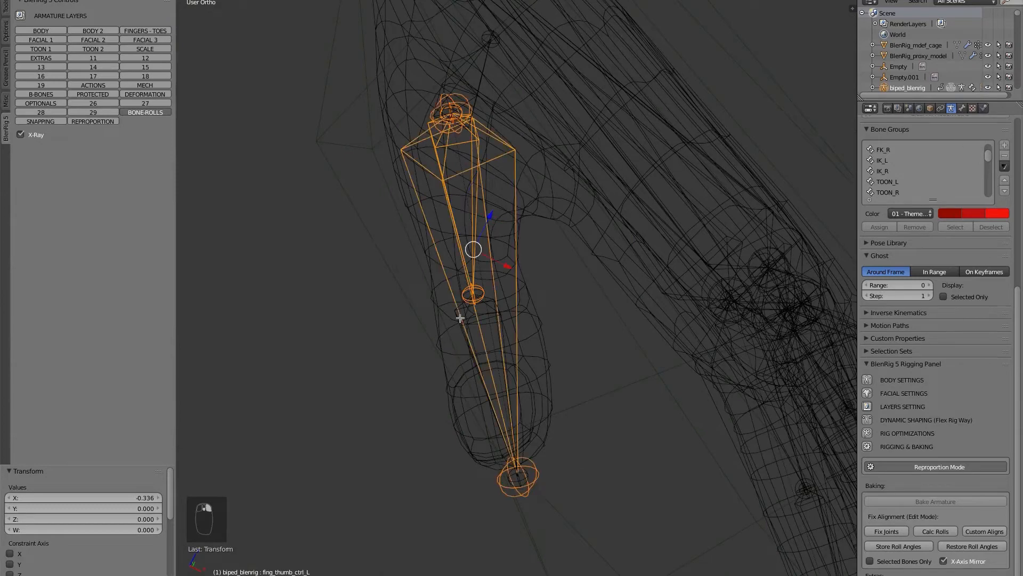
{"action": "right_click", "coordinate": [516, 268]}
{"action": "key", "text": "z"}
{"action": "scroll", "coordinate": [506, 251], "scroll_direction": "up", "scroll_amount": 2}
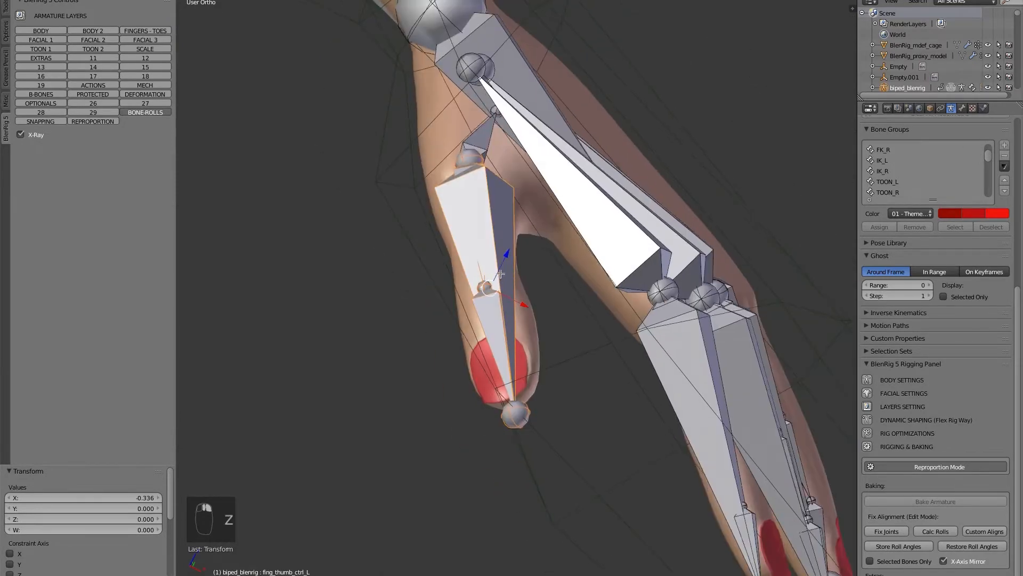
{"action": "scroll", "coordinate": [498, 301], "scroll_direction": "up", "scroll_amount": 1}
{"action": "key", "text": "ctrl+n"}
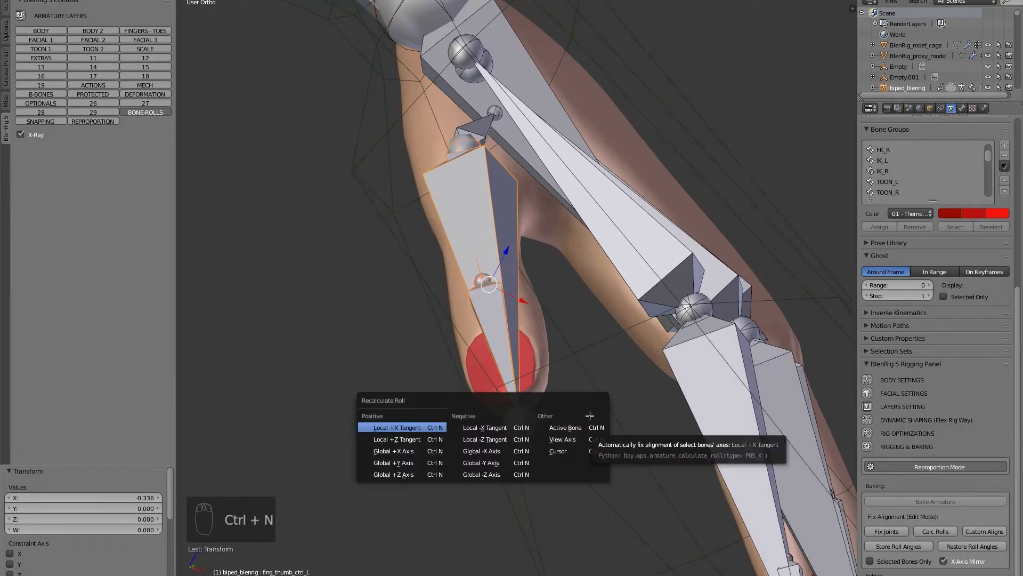
{"action": "left_click", "coordinate": [581, 426]}
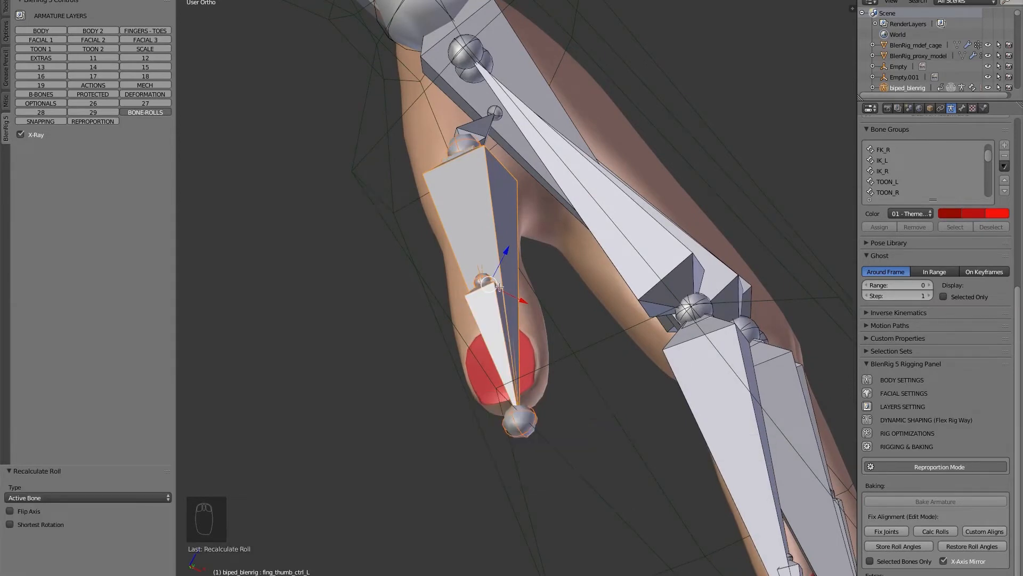
Roll the left little finger and ring finger control bones to line up with their fingernails.
{"action": "middle_click_drag", "start_coordinate": [504, 237], "coordinate": [519, 214]}
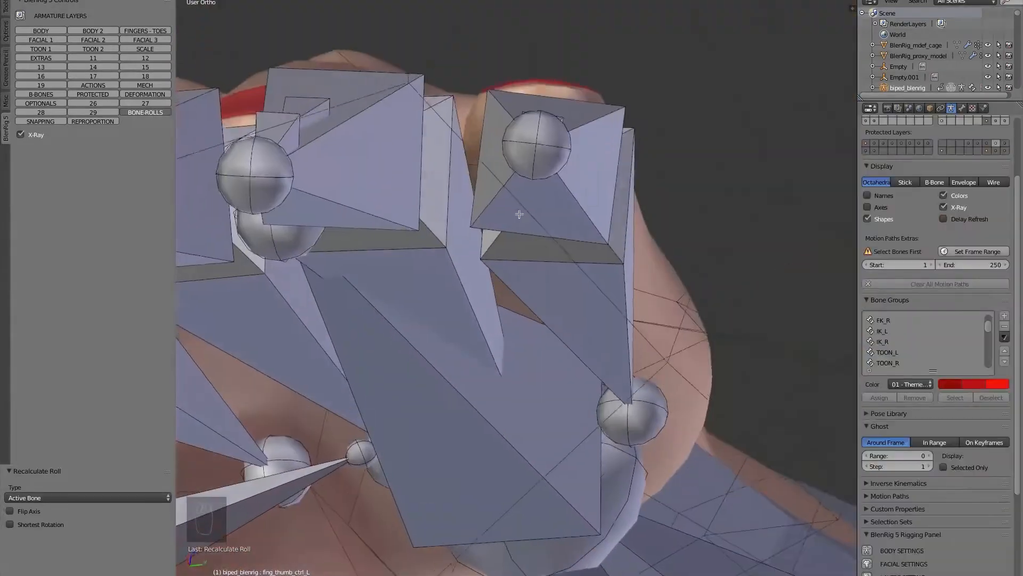
{"action": "middle_click_drag", "start_coordinate": [519, 214], "coordinate": [538, 299]}
{"action": "scroll", "coordinate": [538, 298], "scroll_direction": "down", "scroll_amount": 5}
{"action": "scroll", "coordinate": [539, 309], "scroll_direction": "up", "scroll_amount": 3}
{"action": "right_click", "coordinate": [528, 331]}
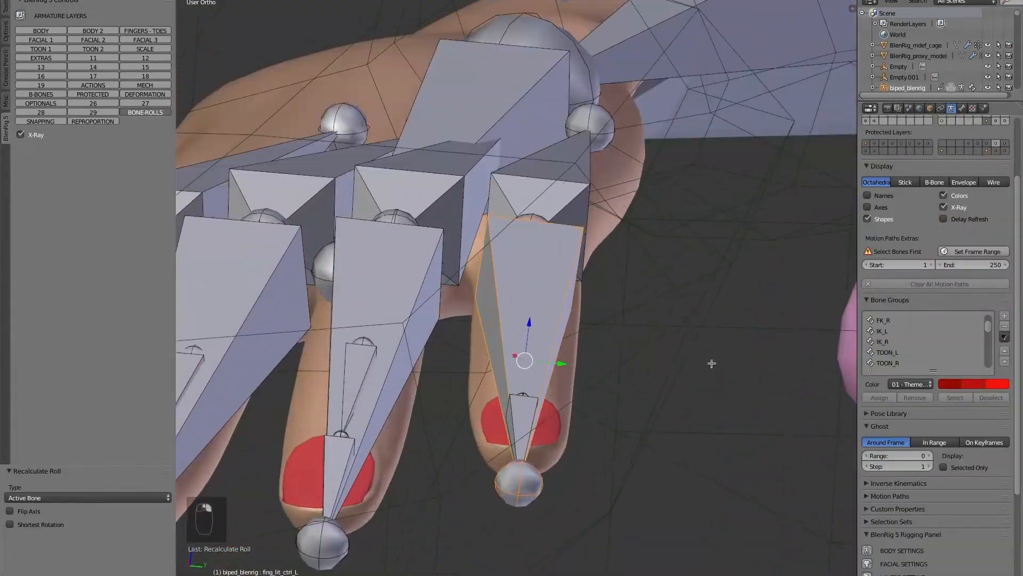
{"action": "key", "text": "ctrl+r"}
{"action": "left_click", "coordinate": [709, 373]}
{"action": "middle_click_drag", "start_coordinate": [709, 374], "coordinate": [640, 331]}
{"action": "right_click", "coordinate": [397, 384]}
{"action": "key", "text": "ctrl+r"}
{"action": "left_click", "coordinate": [479, 418]}
Roll the left index finger control bone by -0.184 and the left middle finger control bone by -0.041.
{"action": "middle_click_drag", "start_coordinate": [479, 373], "coordinate": [566, 270]}
{"action": "right_click", "coordinate": [462, 272]}
{"action": "key", "text": "z"}
{"action": "key", "text": "ctrl+r"}
{"action": "left_click", "coordinate": [469, 265]}
{"action": "middle_click_drag", "start_coordinate": [468, 265], "coordinate": [491, 288]}
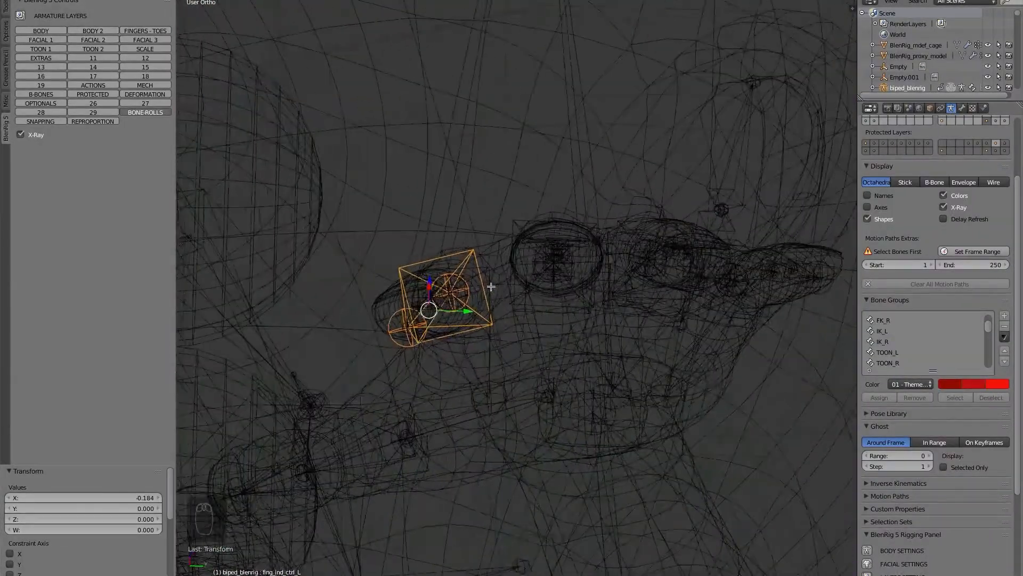
{"action": "right_click", "coordinate": [553, 258]}
{"action": "key", "text": "ctrl+r"}
{"action": "left_click", "coordinate": [446, 249]}
Recalculate the roll of the left index finger's deformation bones using the Active Bone option.
{"action": "key", "text": "z"}
{"action": "key", "text": "z"}
{"action": "middle_click_drag", "start_coordinate": [446, 249], "coordinate": [376, 249]}
{"action": "right_click", "coordinate": [375, 249]}
{"action": "right_click", "coordinate": [428, 279]}
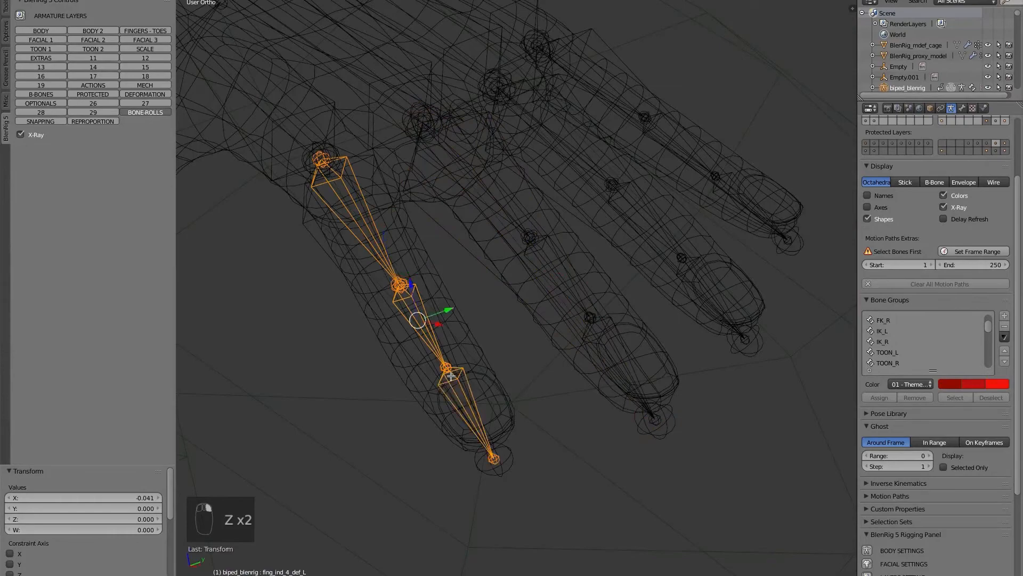
{"action": "key", "text": "z"}
{"action": "key", "text": "ctrl+n"}
{"action": "left_click", "coordinate": [428, 279]}
Recalculate the roll of the left middle finger's deformation bones from its active control bone.
{"action": "key", "text": "z"}
{"action": "scroll", "coordinate": [498, 189], "scroll_direction": "up", "scroll_amount": 3}
{"action": "right_click", "coordinate": [501, 180]}
{"action": "right_click", "coordinate": [613, 344], "text": "shift"}
{"action": "middle_click_drag", "start_coordinate": [662, 422], "coordinate": [611, 392], "text": "shift"}
{"action": "key", "text": "z"}
{"action": "right_click", "coordinate": [477, 273], "text": "shift"}
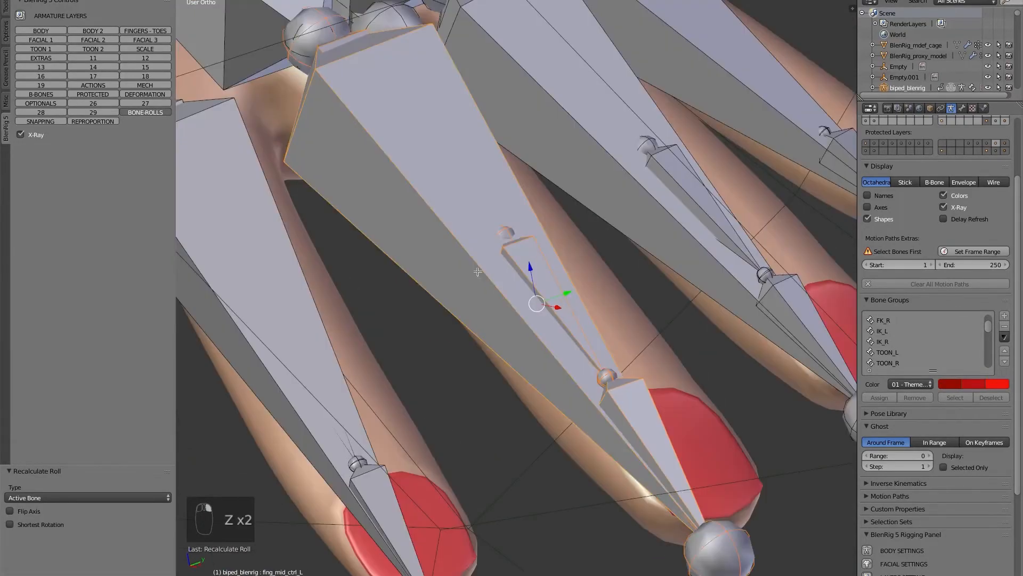
{"action": "key", "text": "ctrl+n"}
{"action": "left_click", "coordinate": [463, 283]}
Recalculate the roll of the left ring finger's deformation bones from its active control bone.
{"action": "scroll", "coordinate": [464, 283], "scroll_direction": "down", "scroll_amount": 3}
{"action": "middle_click_drag", "start_coordinate": [554, 123], "coordinate": [488, 188], "text": "shift"}
{"action": "scroll", "coordinate": [488, 187], "scroll_direction": "down", "scroll_amount": 1}
{"action": "scroll", "coordinate": [488, 187], "scroll_direction": "up", "scroll_amount": 2}
{"action": "key", "text": "z"}
{"action": "right_click", "coordinate": [477, 256]}
{"action": "right_click", "coordinate": [533, 317], "text": "shift"}
{"action": "right_click", "coordinate": [608, 383], "text": "shift"}
{"action": "right_click", "coordinate": [609, 391], "text": "shift"}
{"action": "right_click", "coordinate": [558, 390], "text": "shift"}
{"action": "key", "text": "z"}
{"action": "key", "text": "ctrl+n"}
{"action": "left_click", "coordinate": [558, 391]}
{"action": "middle_click_drag", "start_coordinate": [619, 160], "coordinate": [596, 151]}
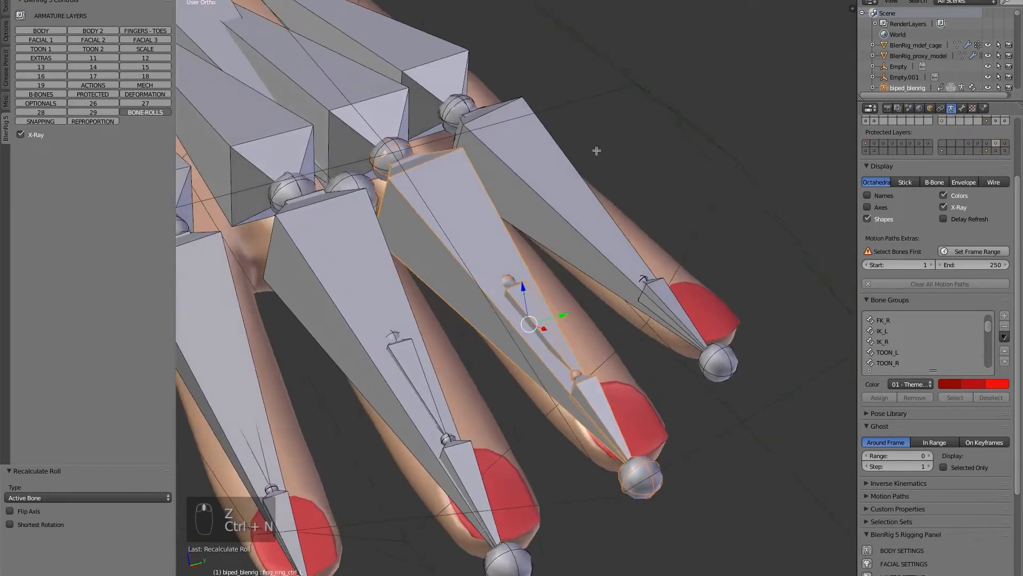
Recalculate the roll of the left little finger's deformation bones from its active control bone.
{"action": "scroll", "coordinate": [554, 170], "scroll_direction": "up", "scroll_amount": 2}
{"action": "key", "text": "z"}
{"action": "right_click", "coordinate": [582, 231]}
{"action": "right_click", "coordinate": [679, 316], "text": "shift"}
{"action": "right_click", "coordinate": [727, 331], "text": "shift"}
{"action": "key", "text": "z"}
{"action": "key", "text": "ctrl+n"}
{"action": "left_click", "coordinate": [669, 291]}
Examine the bone orientation of the arm, hips and legs from the front, side and at an angle.
{"action": "scroll", "coordinate": [570, 281], "scroll_direction": "down", "scroll_amount": 2}
{"action": "scroll", "coordinate": [570, 281], "scroll_direction": "down", "scroll_amount": 4}
{"action": "key", "text": "KP_1"}
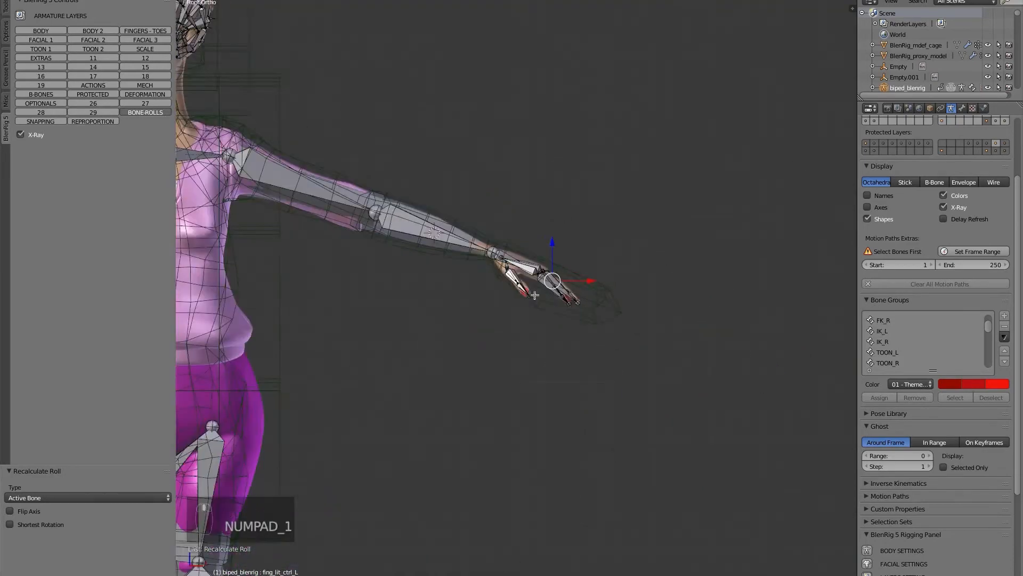
{"action": "scroll", "coordinate": [366, 331], "scroll_direction": "down", "scroll_amount": 2}
{"action": "scroll", "coordinate": [378, 239], "scroll_direction": "up", "scroll_amount": 5}
{"action": "scroll", "coordinate": [379, 239], "scroll_direction": "down", "scroll_amount": 3}
{"action": "scroll", "coordinate": [557, 368], "scroll_direction": "up", "scroll_amount": 3}
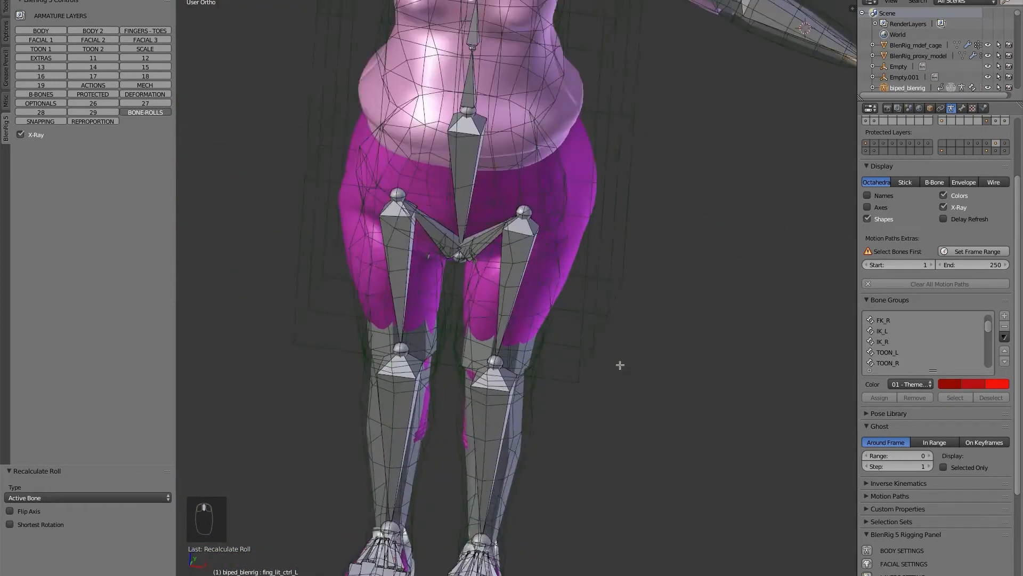
{"action": "key", "text": "KP_3"}
{"action": "scroll", "coordinate": [461, 306], "scroll_direction": "down", "scroll_amount": 2}
{"action": "scroll", "coordinate": [711, 322], "scroll_direction": "up", "scroll_amount": 3}
{"action": "key", "text": "KP_1"}
{"action": "scroll", "coordinate": [628, 278], "scroll_direction": "up", "scroll_amount": 2}
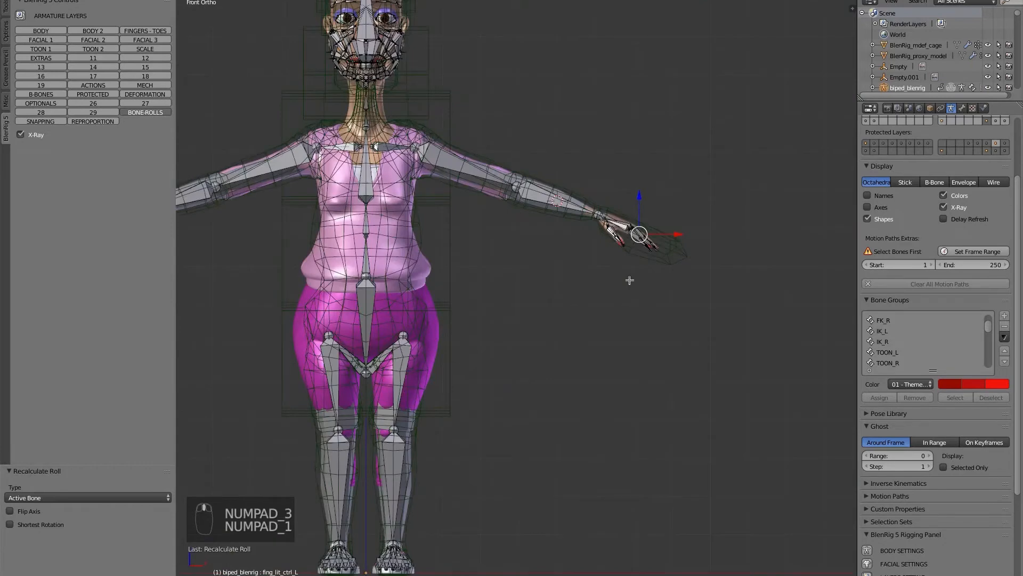
Deselect all bones and examine the orientation of the left hand and finger bones up close.
{"action": "scroll", "coordinate": [628, 279], "scroll_direction": "down", "scroll_amount": 3}
{"action": "key", "text": "a"}
{"action": "key", "text": "a"}
{"action": "scroll", "coordinate": [535, 302], "scroll_direction": "up", "scroll_amount": 3}
{"action": "scroll", "coordinate": [960, 453], "scroll_direction": "down", "scroll_amount": 8}
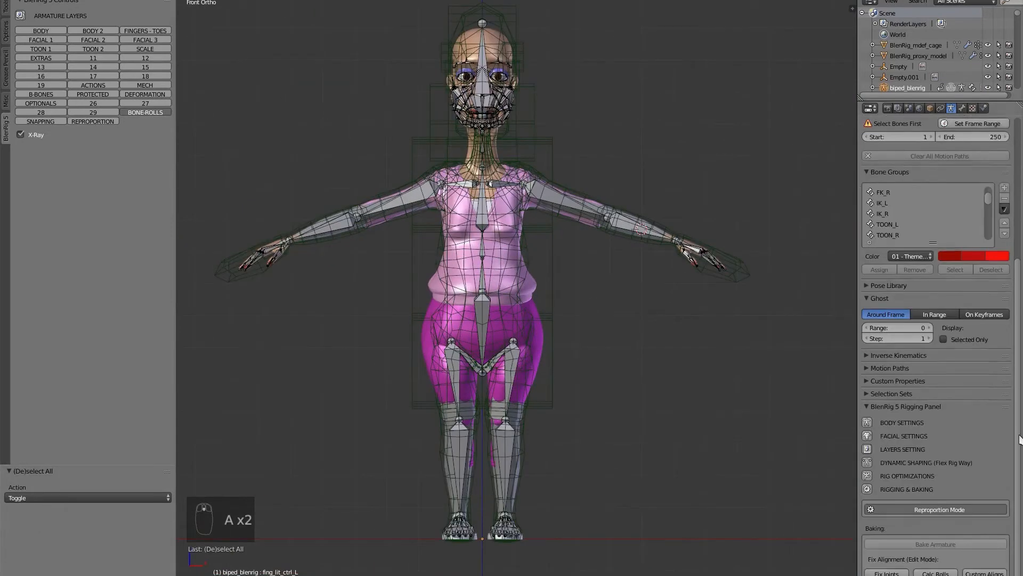
{"action": "middle_click_drag", "start_coordinate": [778, 304], "coordinate": [698, 336]}
{"action": "scroll", "coordinate": [722, 270], "scroll_direction": "up", "scroll_amount": 4}
{"action": "scroll", "coordinate": [906, 229], "scroll_direction": "up", "scroll_amount": 10}
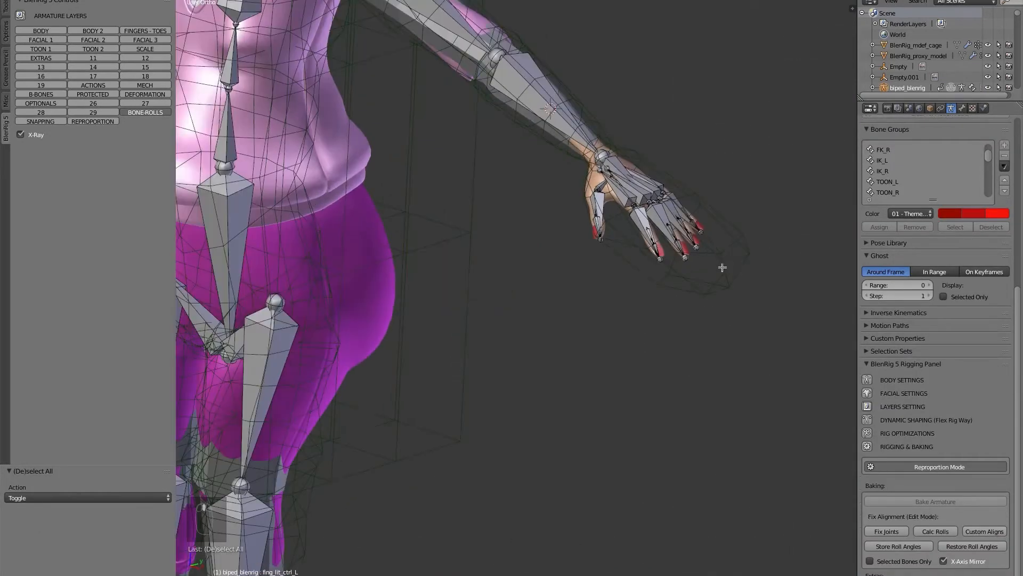
{"action": "scroll", "coordinate": [669, 227], "scroll_direction": "up", "scroll_amount": 4}
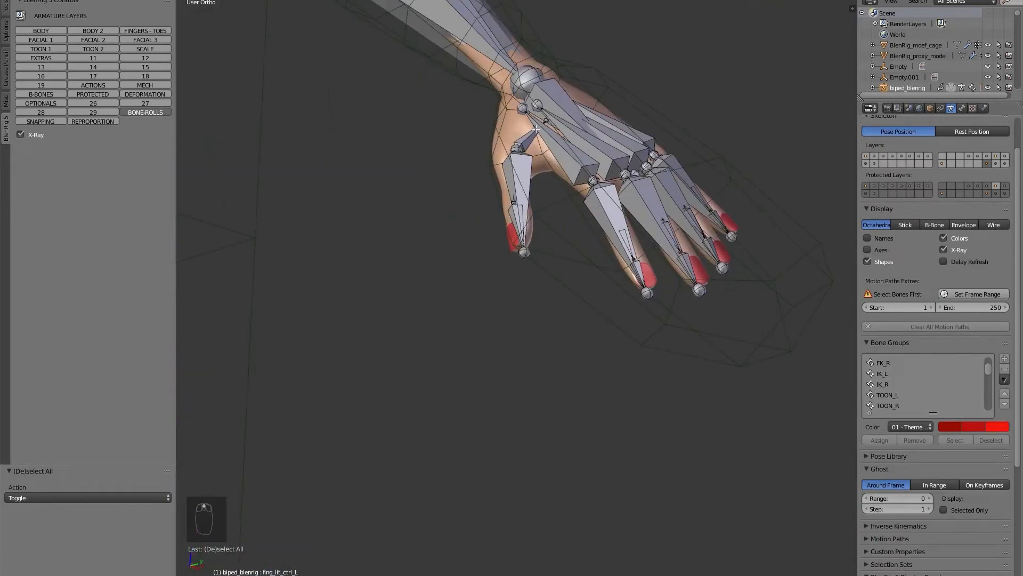
Apply BlenRig's Custom Aligns to the armature to set the user-defined roll angles.
{"action": "scroll", "coordinate": [549, 335], "scroll_direction": "down", "scroll_amount": 8}
{"action": "key", "text": "KP_1"}
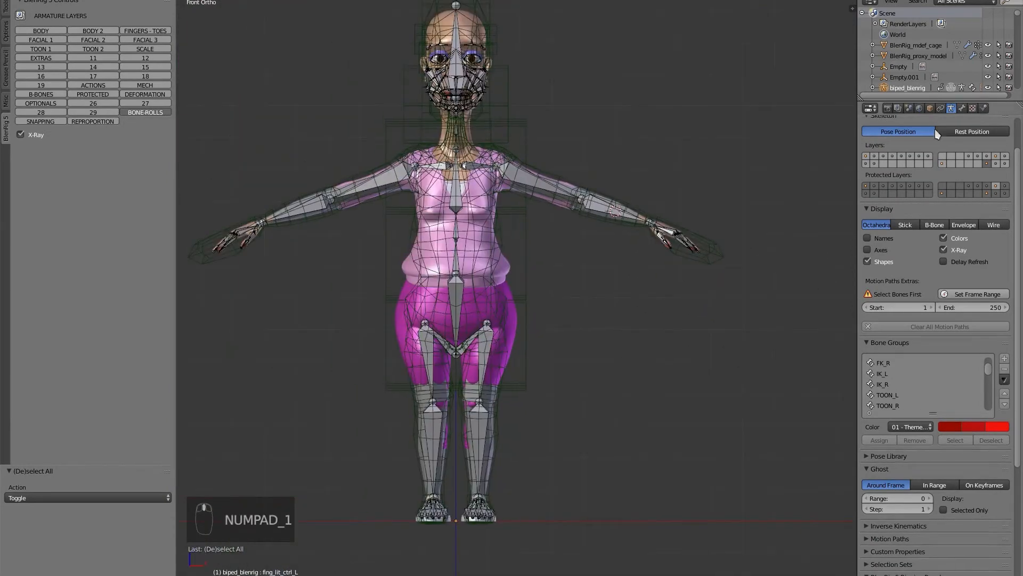
{"action": "scroll", "coordinate": [993, 540], "scroll_direction": "down", "scroll_amount": 10}
{"action": "left_click", "coordinate": [992, 537]}
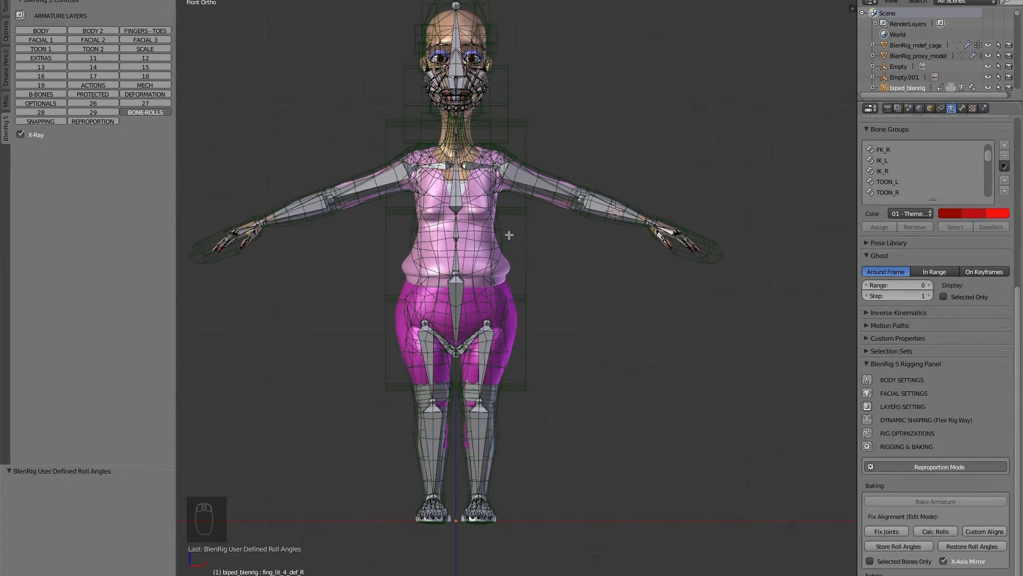
Display all armature layers and examine the left hand's bones in both wireframe and solid shading.
{"action": "middle_click_drag", "start_coordinate": [670, 252], "coordinate": [637, 273]}
{"action": "scroll", "coordinate": [678, 236], "scroll_direction": "up", "scroll_amount": 9}
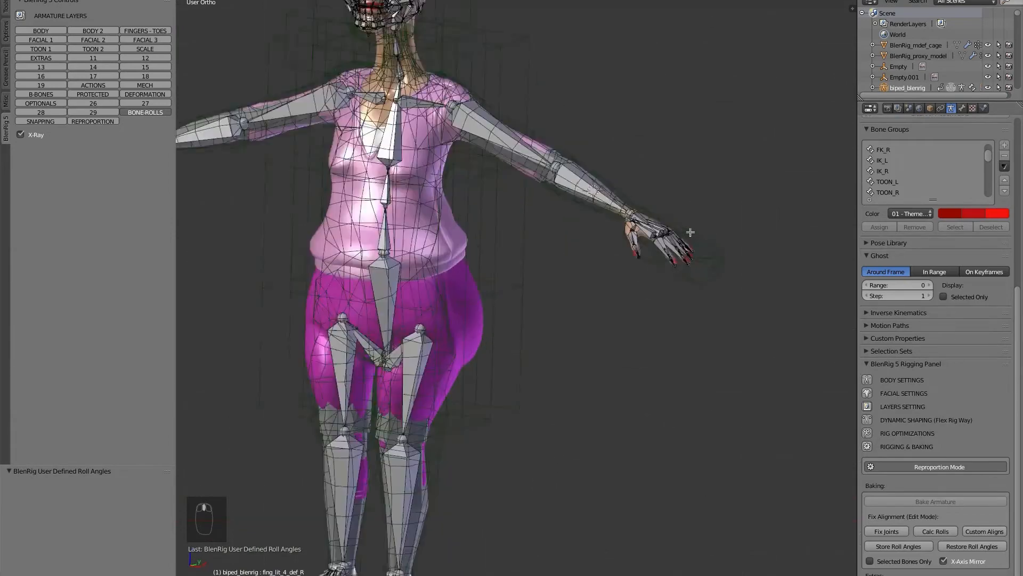
{"action": "scroll", "coordinate": [1008, 229], "scroll_direction": "up", "scroll_amount": 12}
{"action": "left_click_drag", "start_coordinate": [867, 208], "coordinate": [1005, 202]}
{"action": "left_click", "coordinate": [1004, 208]}
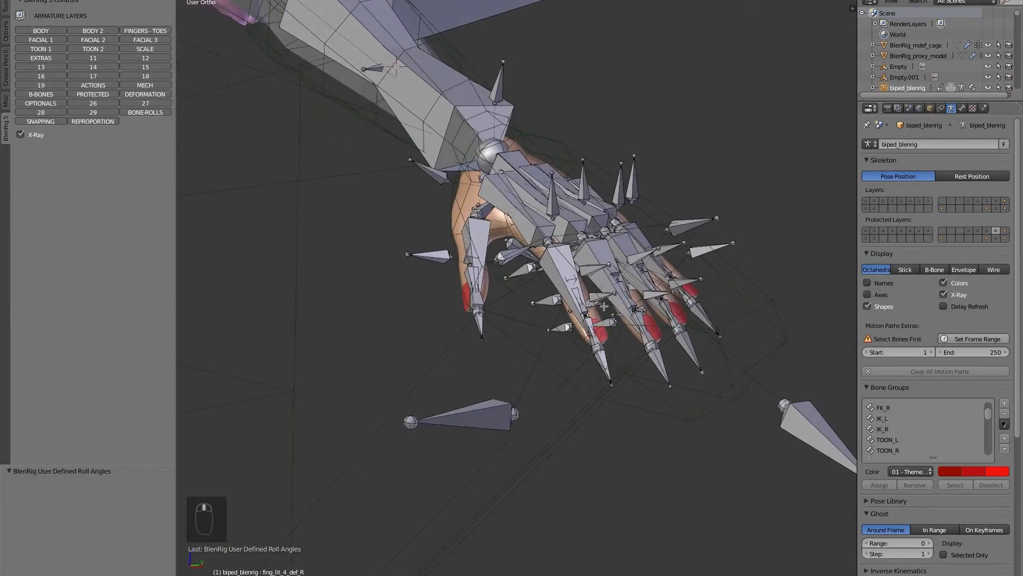
{"action": "scroll", "coordinate": [442, 251], "scroll_direction": "up", "scroll_amount": 6}
{"action": "key", "text": "z"}
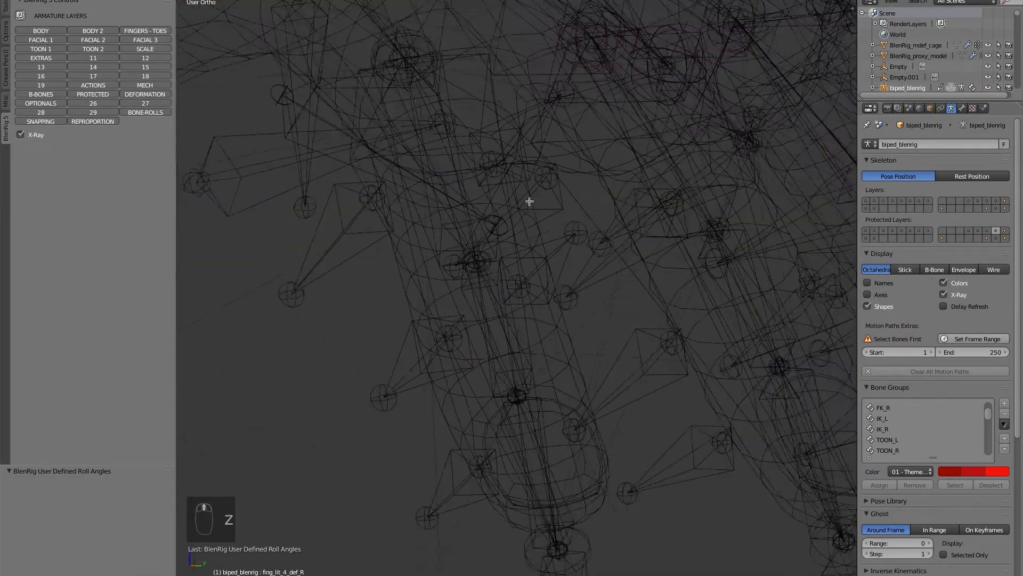
{"action": "key", "text": "z"}
{"action": "scroll", "coordinate": [530, 265], "scroll_direction": "down", "scroll_amount": 8}
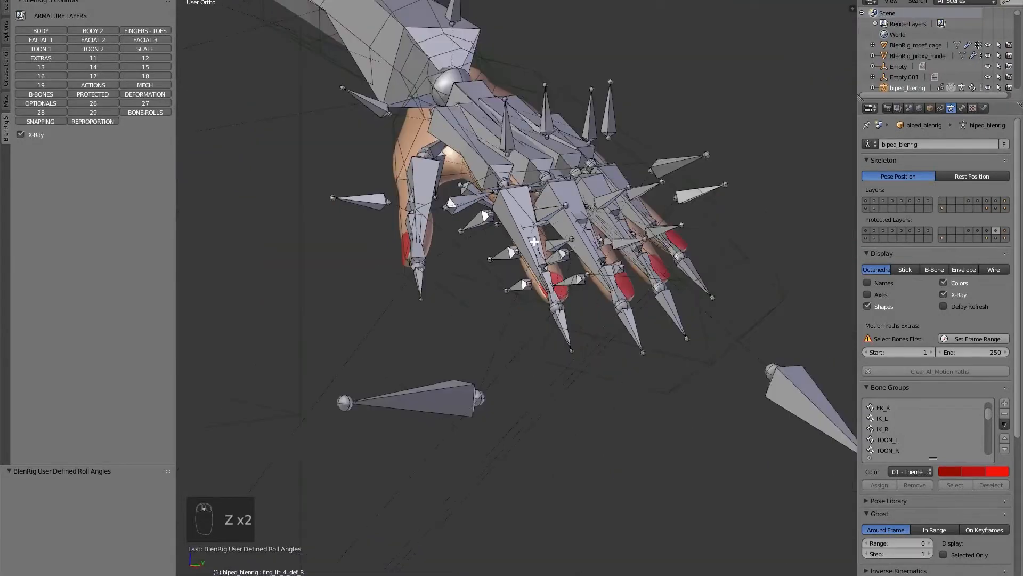
Show only the Reproportion layer's bones and store the armature's roll angles.
{"action": "key", "text": "KP_1"}
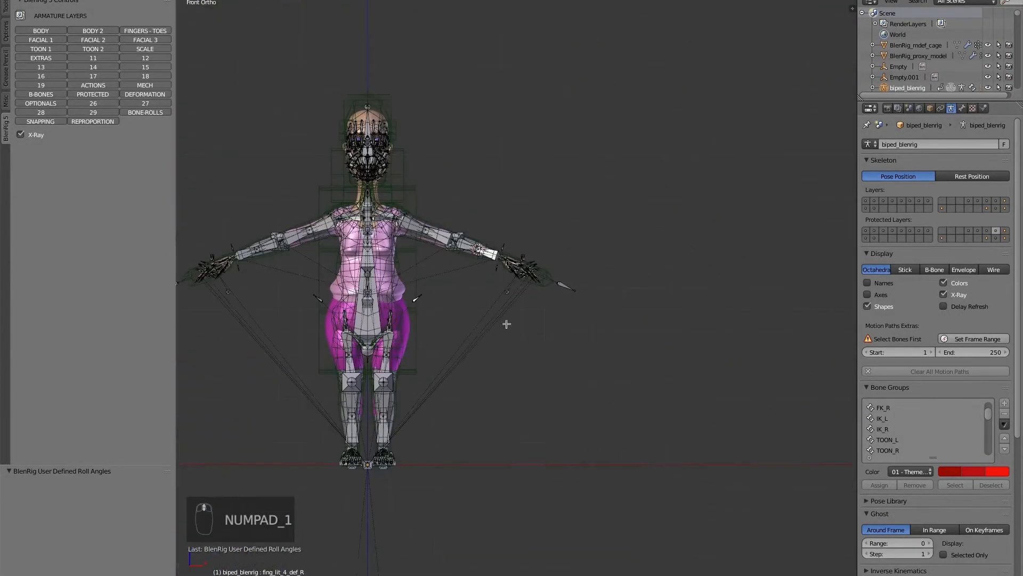
{"action": "scroll", "coordinate": [541, 348], "scroll_direction": "up", "scroll_amount": 1}
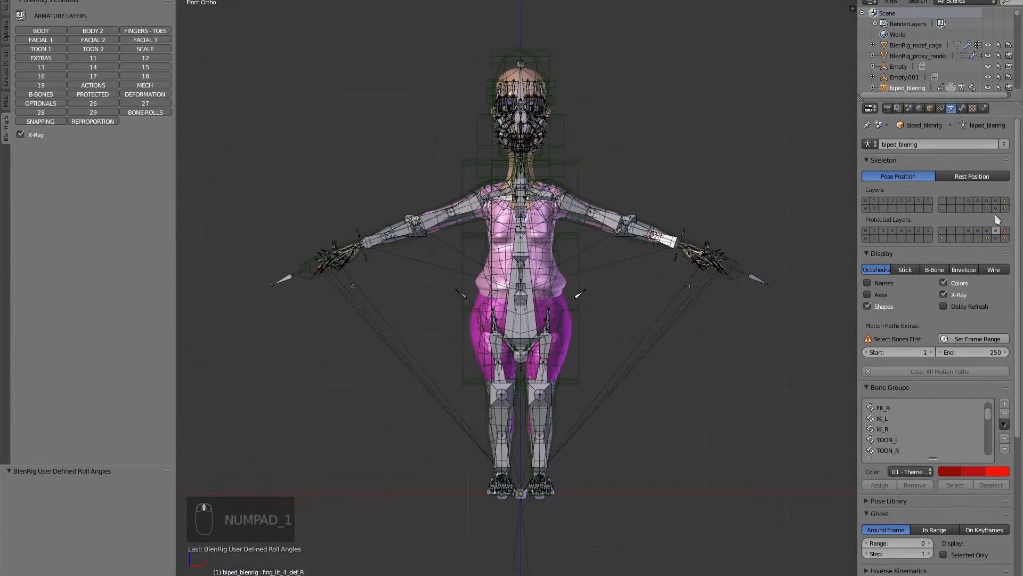
{"action": "scroll", "coordinate": [1015, 418], "scroll_direction": "down", "scroll_amount": 8}
{"action": "scroll", "coordinate": [1015, 419], "scroll_direction": "down", "scroll_amount": 3}
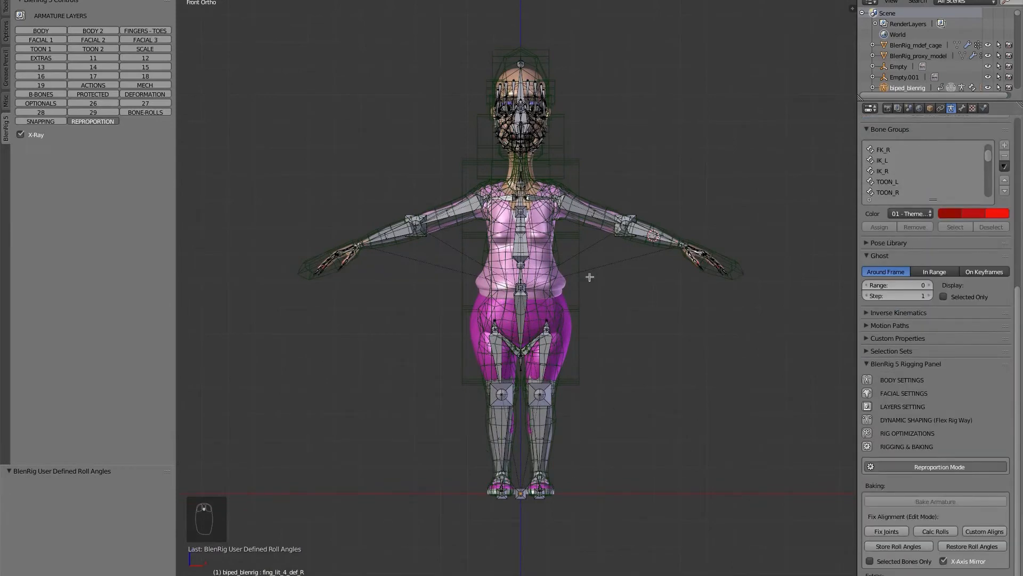
{"action": "left_click", "coordinate": [887, 545]}
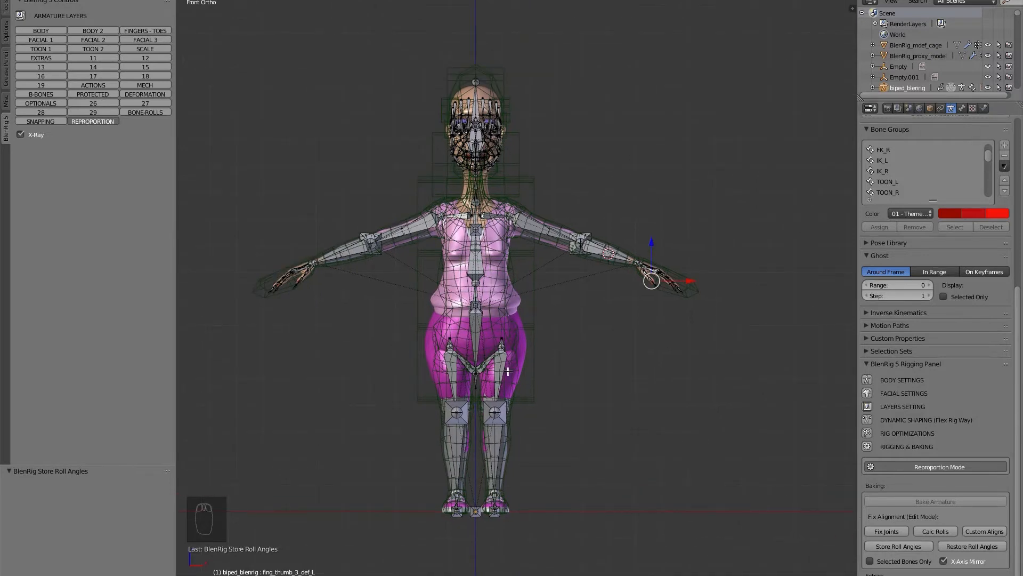
Leave Edit Mode for Pose Mode and turn off the rig's Reproportion Mode.
{"action": "key", "text": "Tab"}
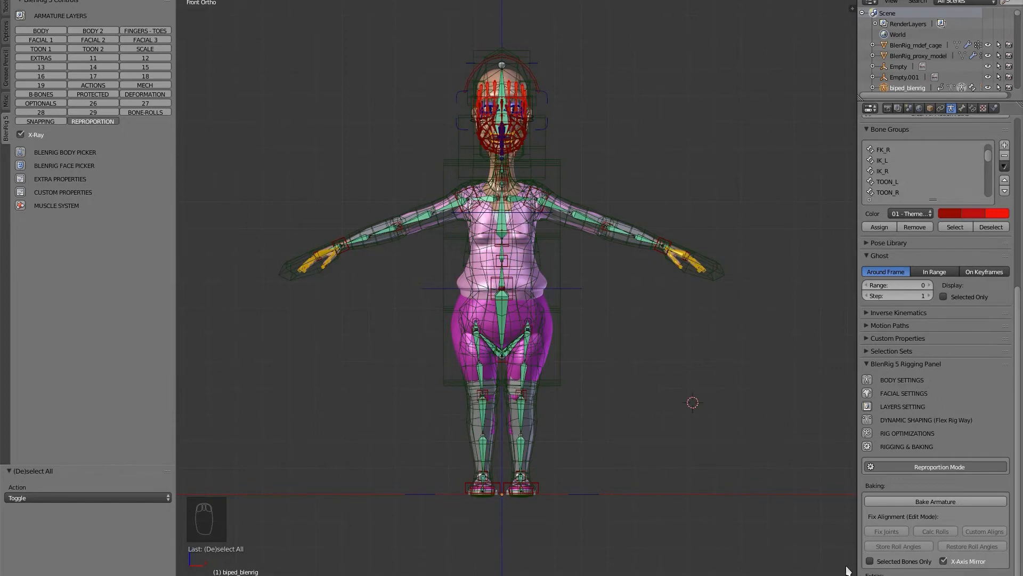
{"action": "left_click_drag", "start_coordinate": [857, 565], "coordinate": [820, 558]}
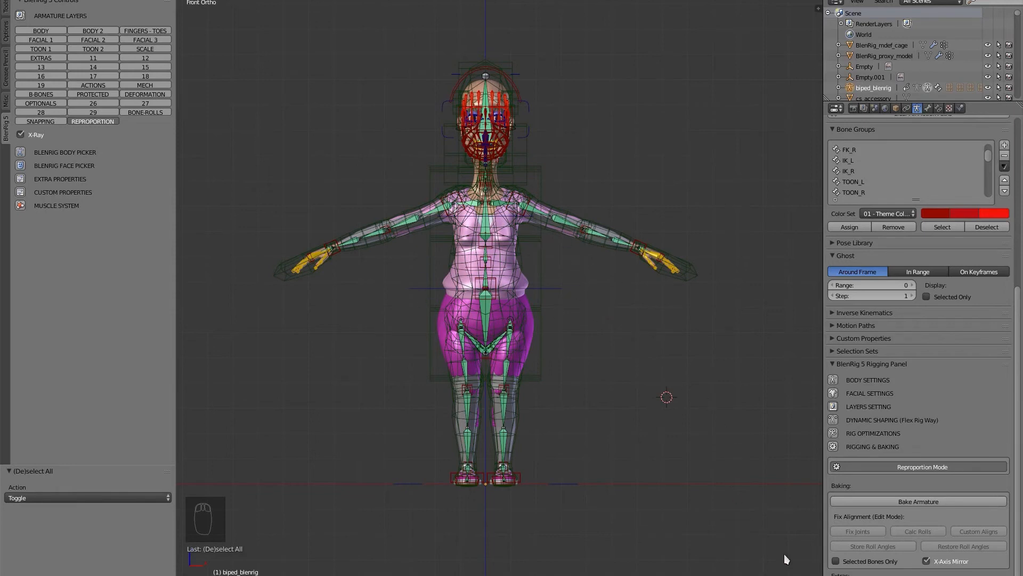
{"action": "left_click", "coordinate": [909, 468]}
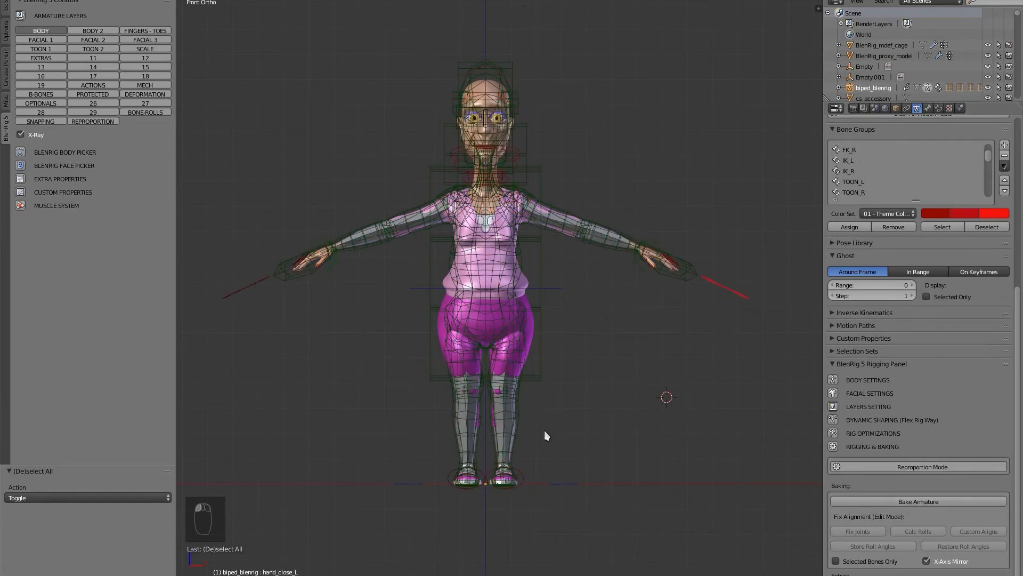
Try moving the left hand IK control and the master torso control to test the baked rig.
{"action": "middle_click_drag", "start_coordinate": [545, 431], "coordinate": [556, 436]}
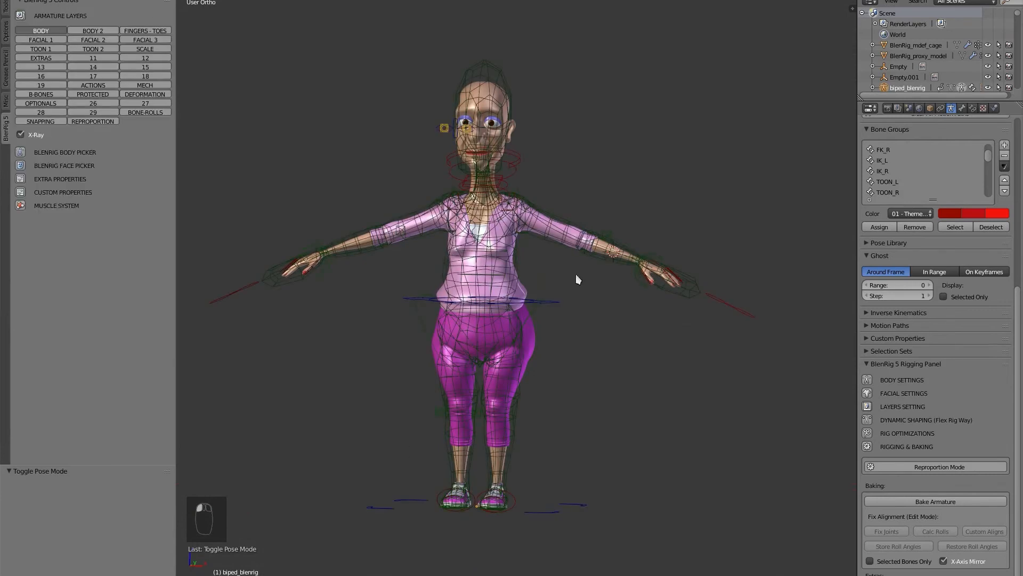
{"action": "right_click", "coordinate": [662, 254]}
{"action": "key", "text": "g"}
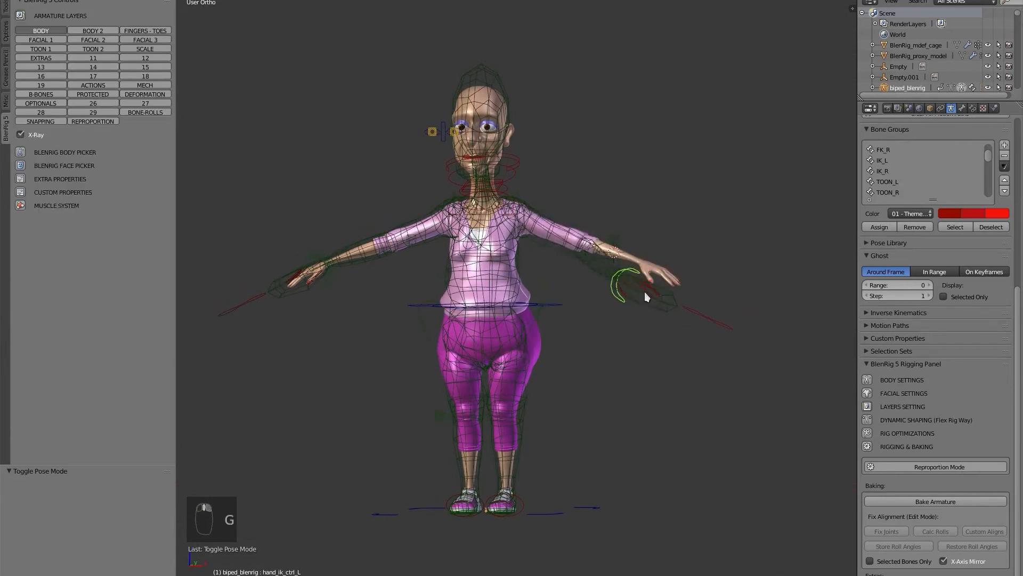
{"action": "right_click", "coordinate": [647, 265]}
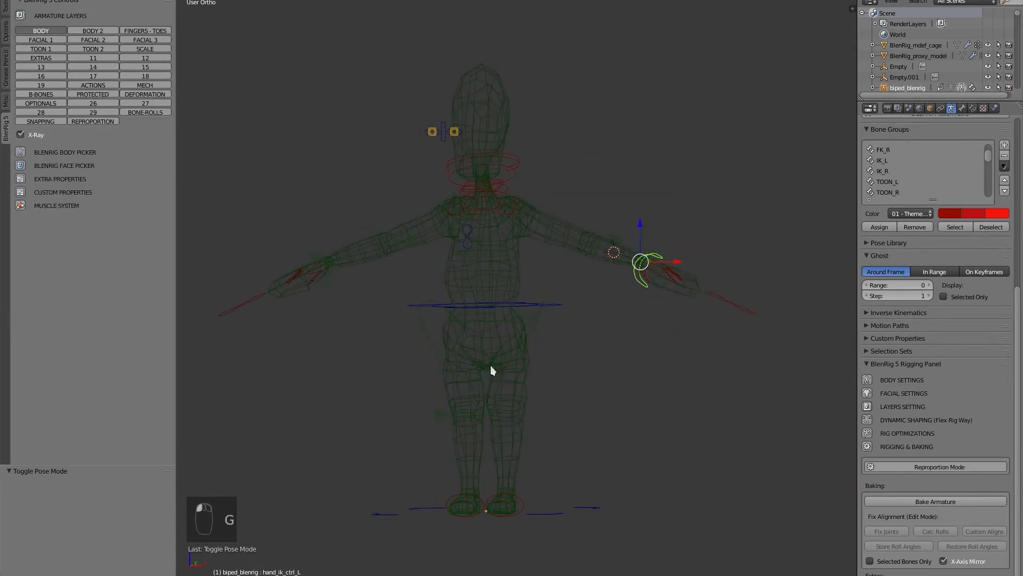
{"action": "right_click", "coordinate": [557, 314]}
{"action": "key", "text": "g"}
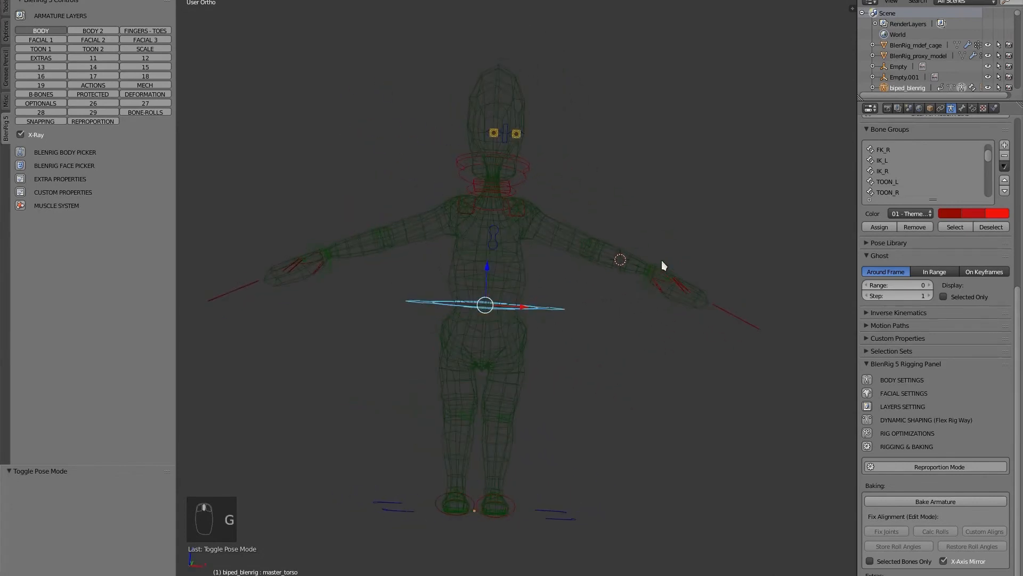
Test the left hand IK control again while viewing the rig from different angles.
{"action": "right_click", "coordinate": [660, 262]}
{"action": "key", "text": "g"}
{"action": "right_click", "coordinate": [597, 272]}
{"action": "middle_click_drag", "start_coordinate": [597, 272], "coordinate": [533, 373]}
{"action": "key", "text": "g"}
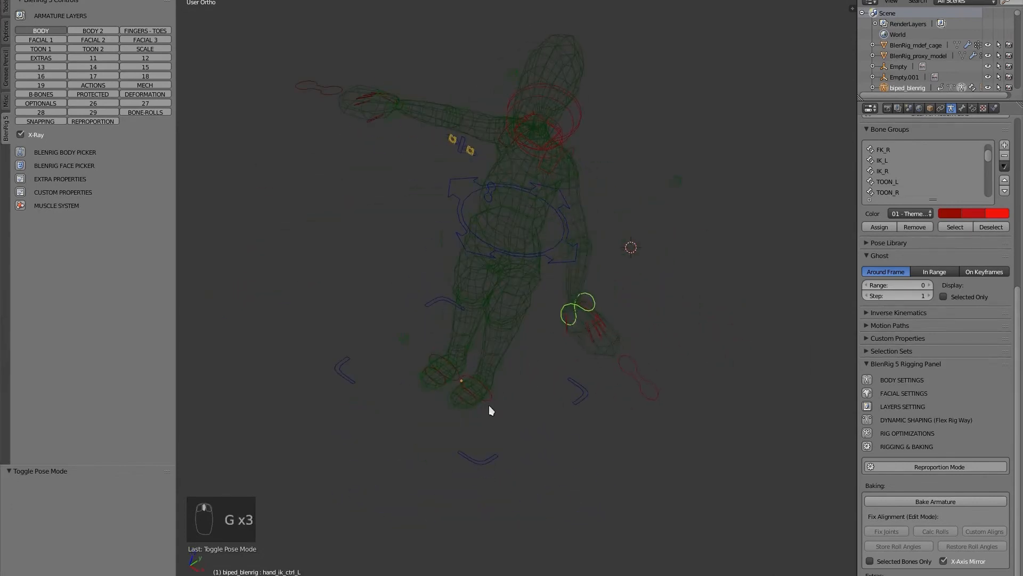
{"action": "key", "text": "KP_1"}
{"action": "left_click", "coordinate": [362, 575], "text": "shift"}
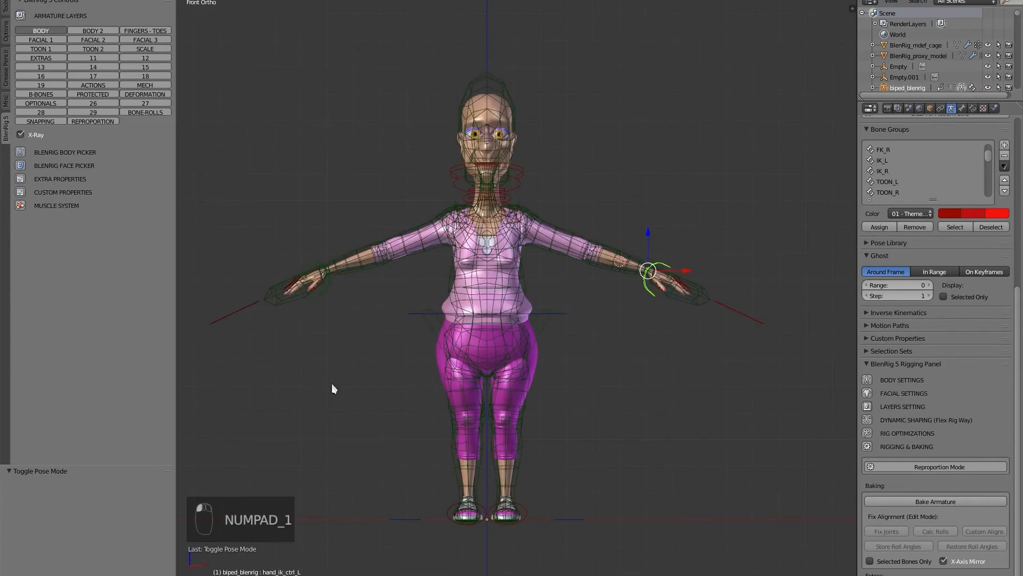
Try moving the right hand IK control to test the right arm.
{"action": "scroll", "coordinate": [327, 286], "scroll_direction": "up", "scroll_amount": 2}
{"action": "right_click", "coordinate": [325, 300]}
{"action": "key", "text": "g"}
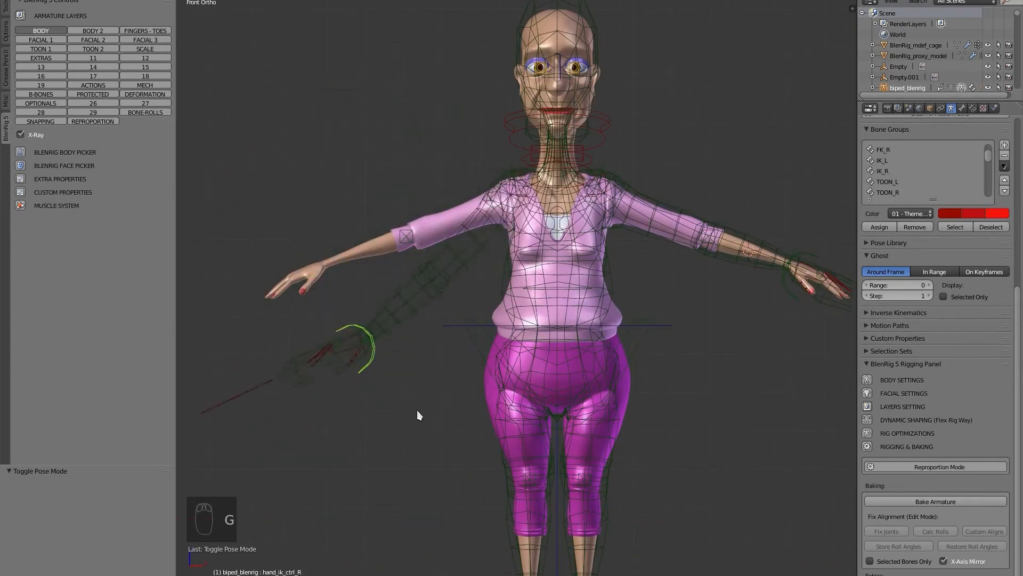
{"action": "right_click", "coordinate": [413, 298]}
Deselect all bones and leave Pose Mode for Object Mode.
{"action": "scroll", "coordinate": [472, 335], "scroll_direction": "down", "scroll_amount": 3}
{"action": "key", "text": "a"}
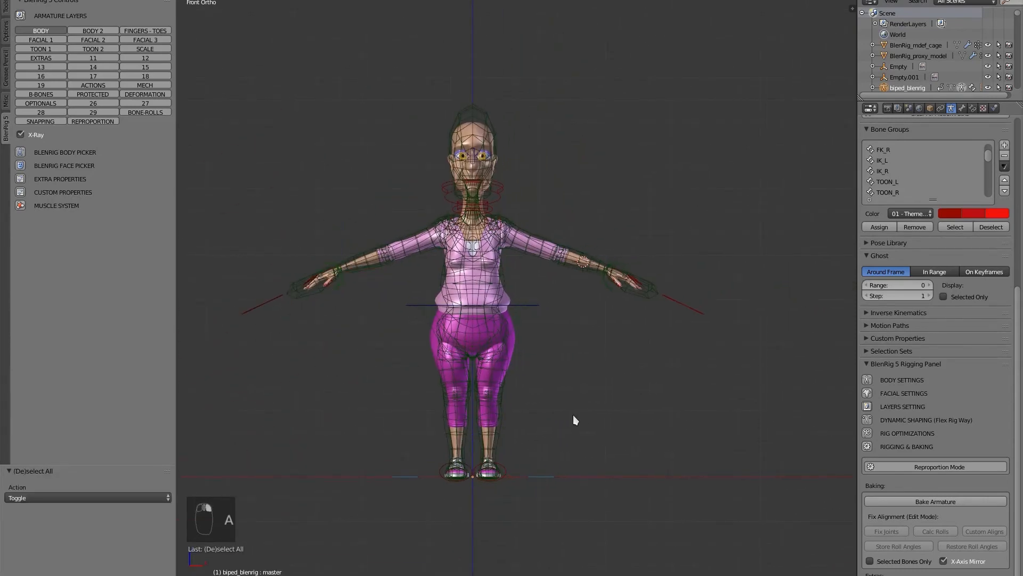
{"action": "key", "text": "ctrl+Tab"}
{"action": "scroll", "coordinate": [502, 263], "scroll_direction": "up", "scroll_amount": 3}
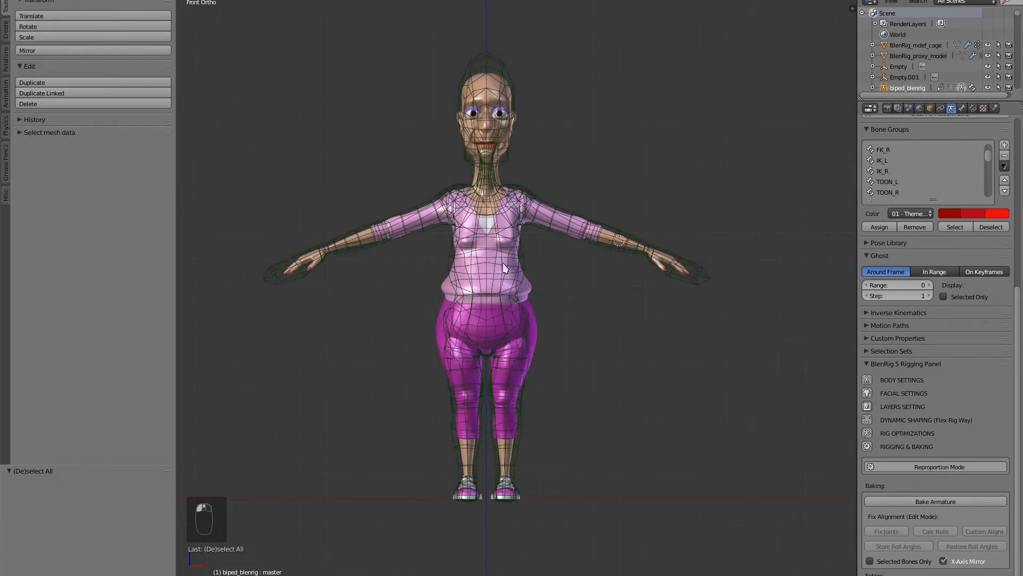
{"action": "right_click", "coordinate": [522, 254]}
{"action": "scroll", "coordinate": [522, 254], "scroll_direction": "down", "scroll_amount": 1}
{"action": "middle_click_drag", "start_coordinate": [522, 254], "coordinate": [460, 211]}
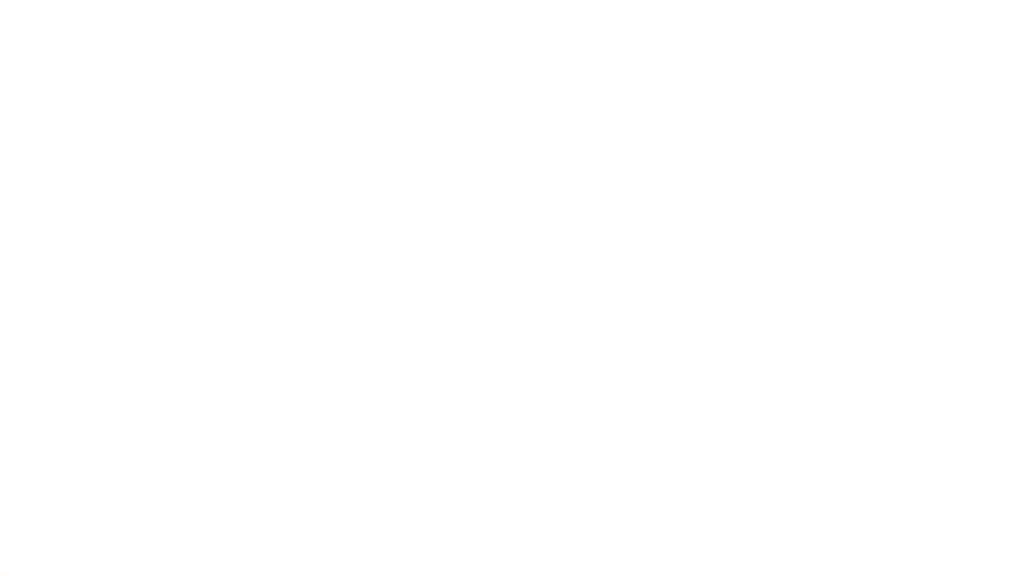